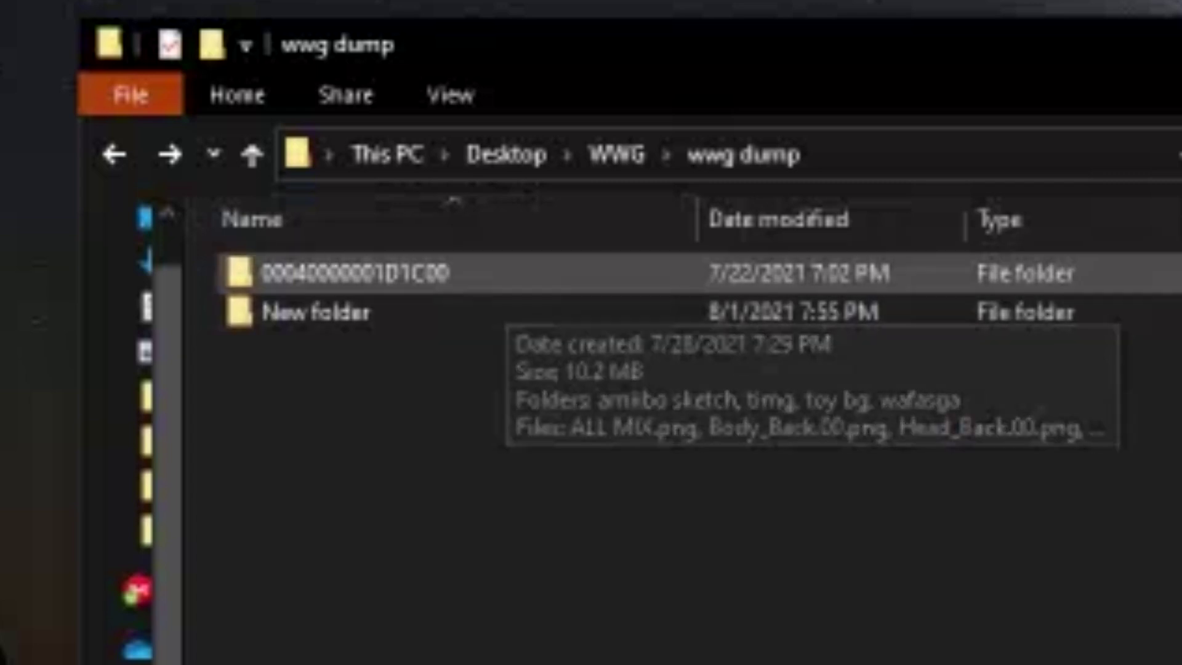
{"action": "double_click", "coordinate": [481, 274]}
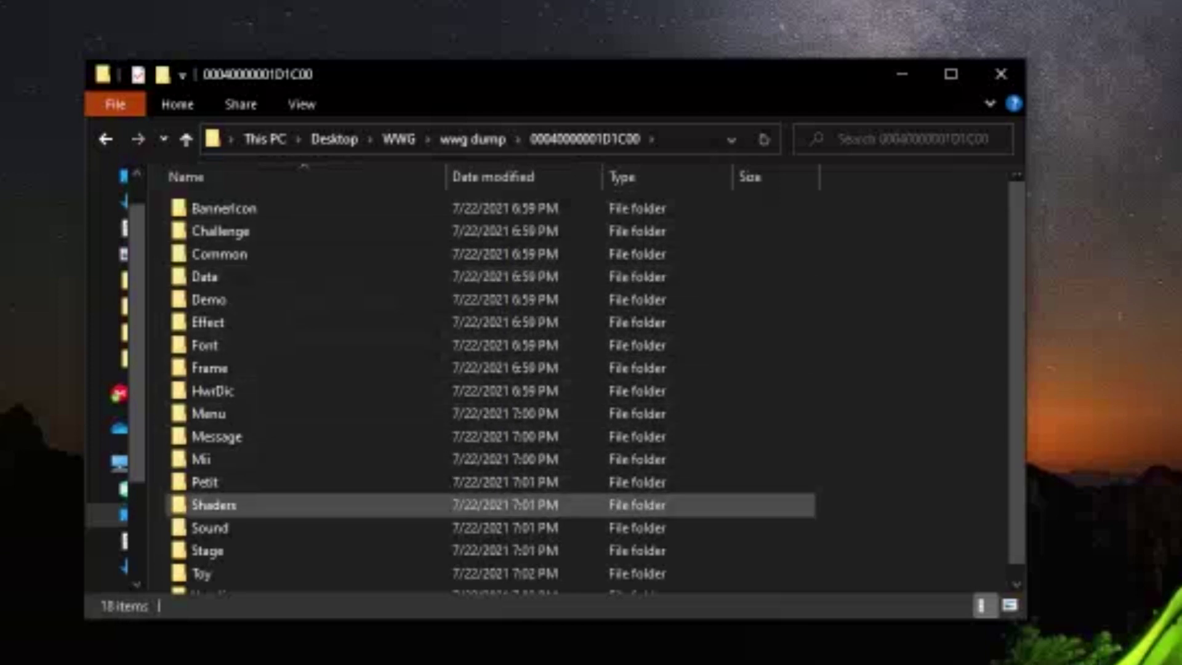
{"action": "scroll", "coordinate": [461, 345], "scroll_direction": "down", "scroll_amount": 1}
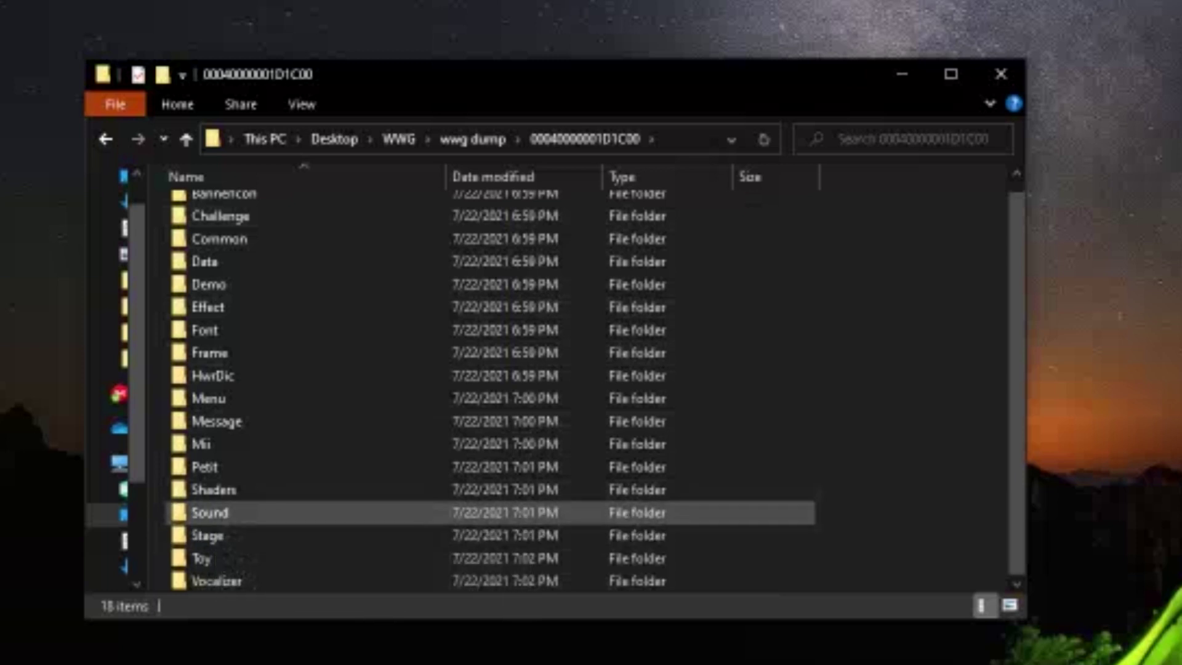
{"action": "double_click", "coordinate": [210, 512]}
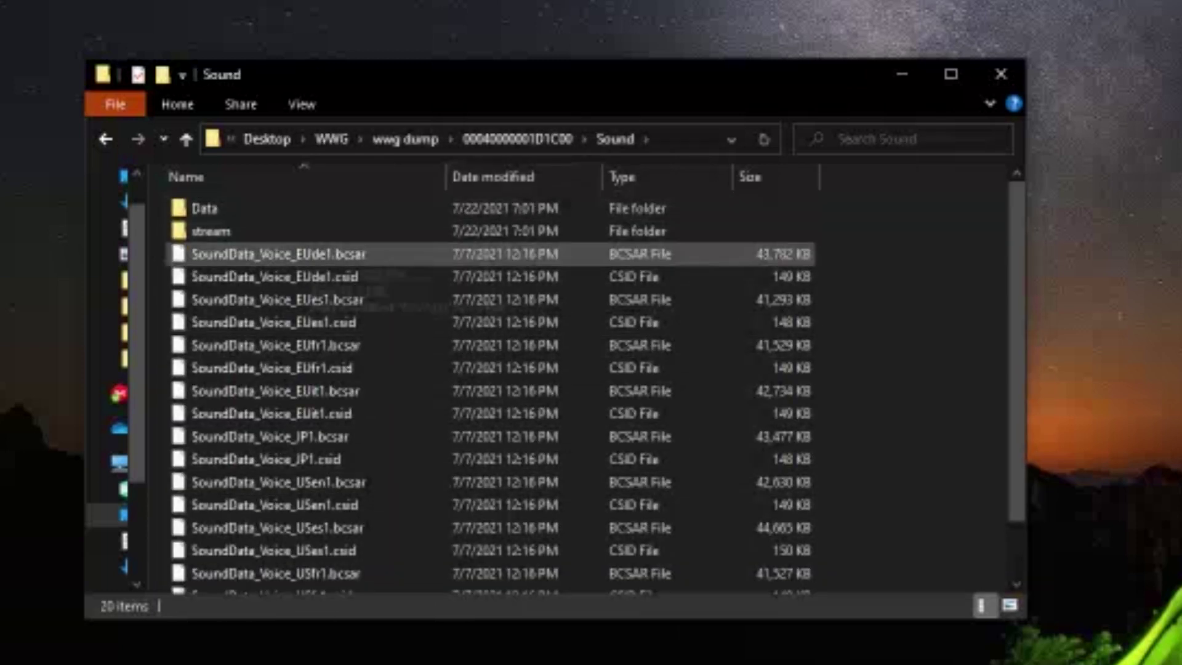
{"action": "scroll", "coordinate": [490, 388], "scroll_direction": "down", "scroll_amount": 2}
{"action": "scroll", "coordinate": [490, 388], "scroll_direction": "up", "scroll_amount": 2}
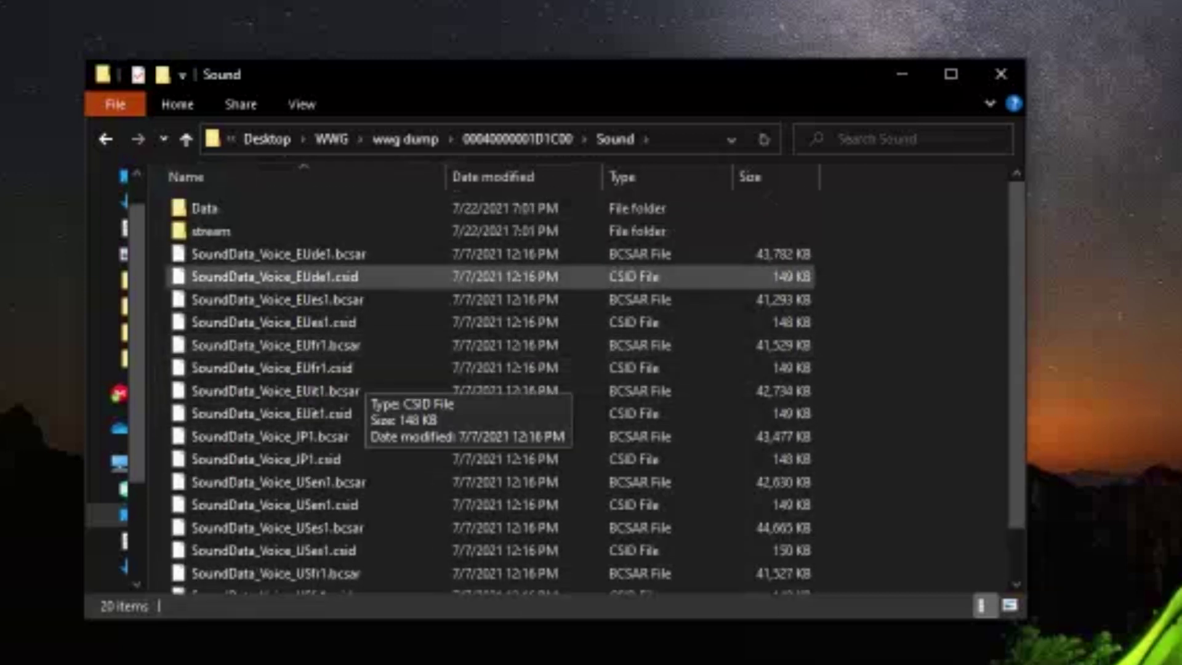
{"action": "double_click", "coordinate": [211, 232]}
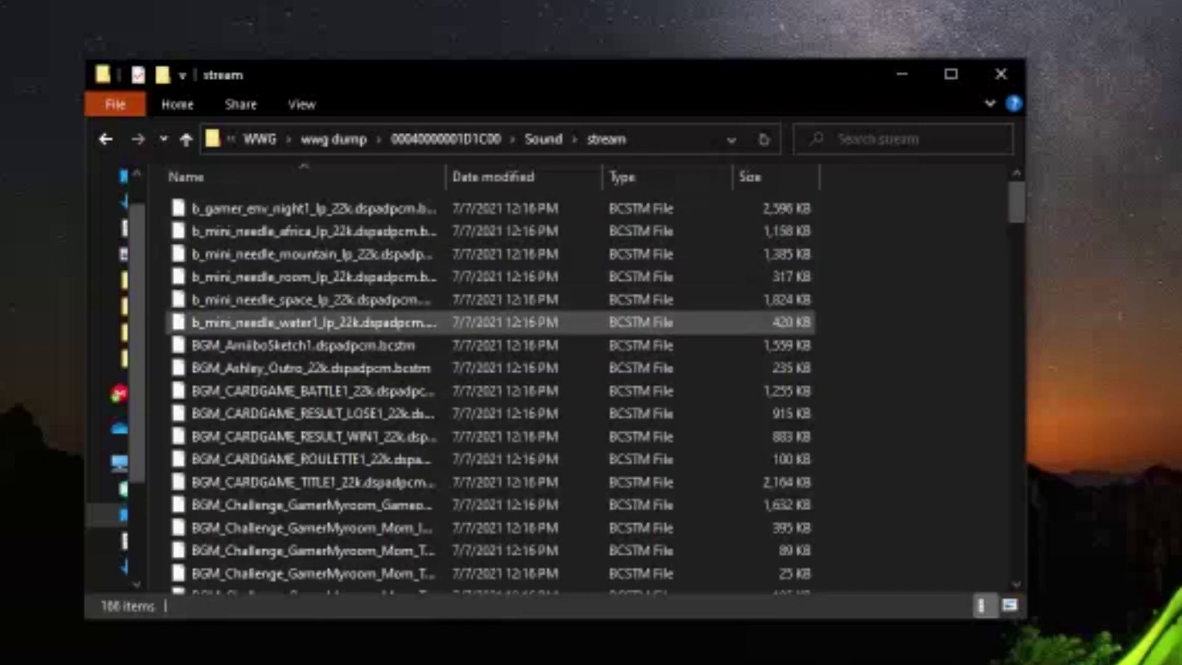
{"action": "scroll", "coordinate": [490, 392], "scroll_direction": "down", "scroll_amount": 4}
{"action": "scroll", "coordinate": [489, 397], "scroll_direction": "down", "scroll_amount": 3}
{"action": "scroll", "coordinate": [490, 379], "scroll_direction": "down", "scroll_amount": 5}
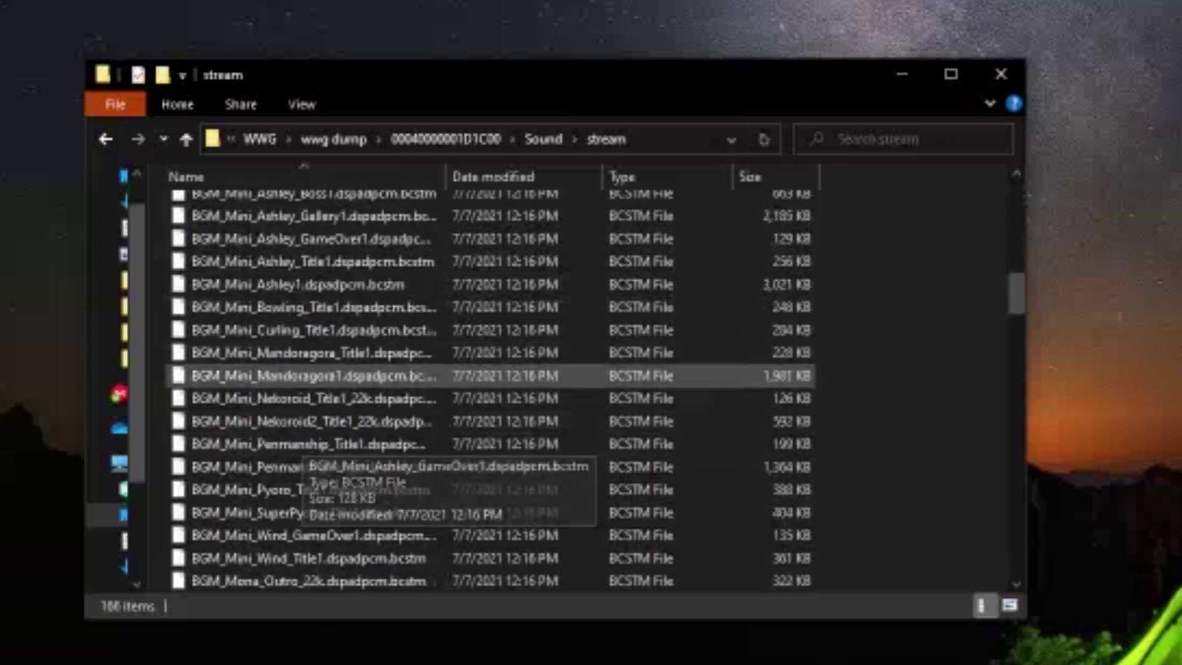
{"action": "scroll", "coordinate": [490, 379], "scroll_direction": "down", "scroll_amount": 7}
{"action": "scroll", "coordinate": [489, 393], "scroll_direction": "down", "scroll_amount": 10}
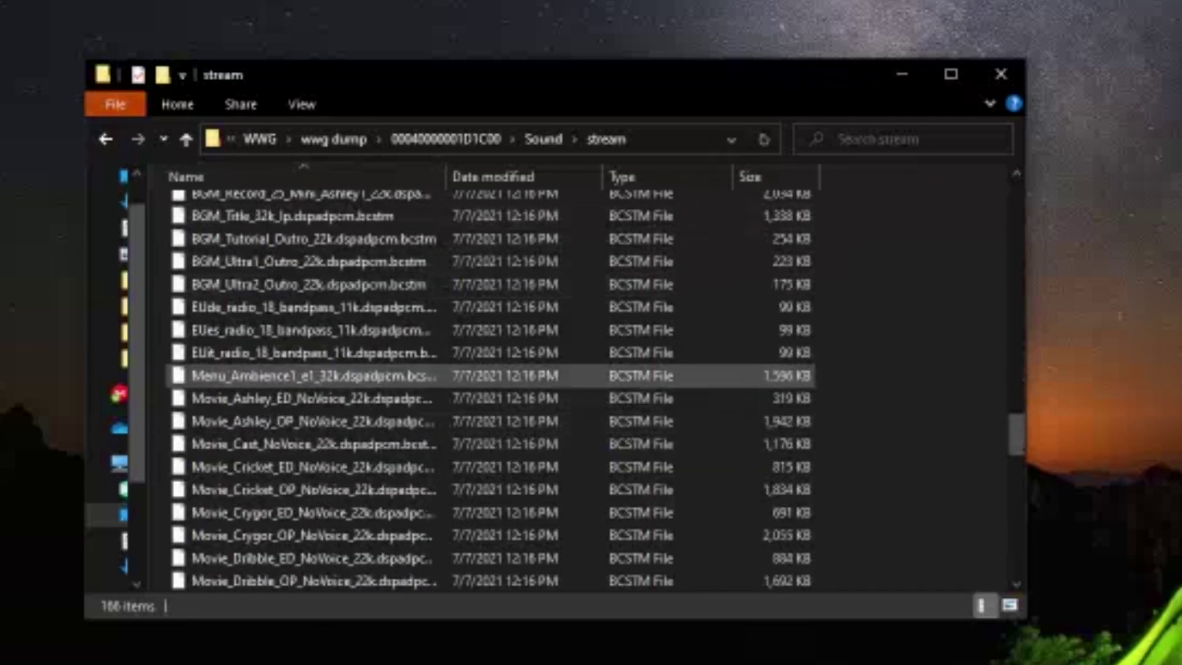
{"action": "scroll", "coordinate": [490, 392], "scroll_direction": "up", "scroll_amount": 7}
{"action": "scroll", "coordinate": [489, 392], "scroll_direction": "down", "scroll_amount": 8}
{"action": "key", "text": "BackSpace"}
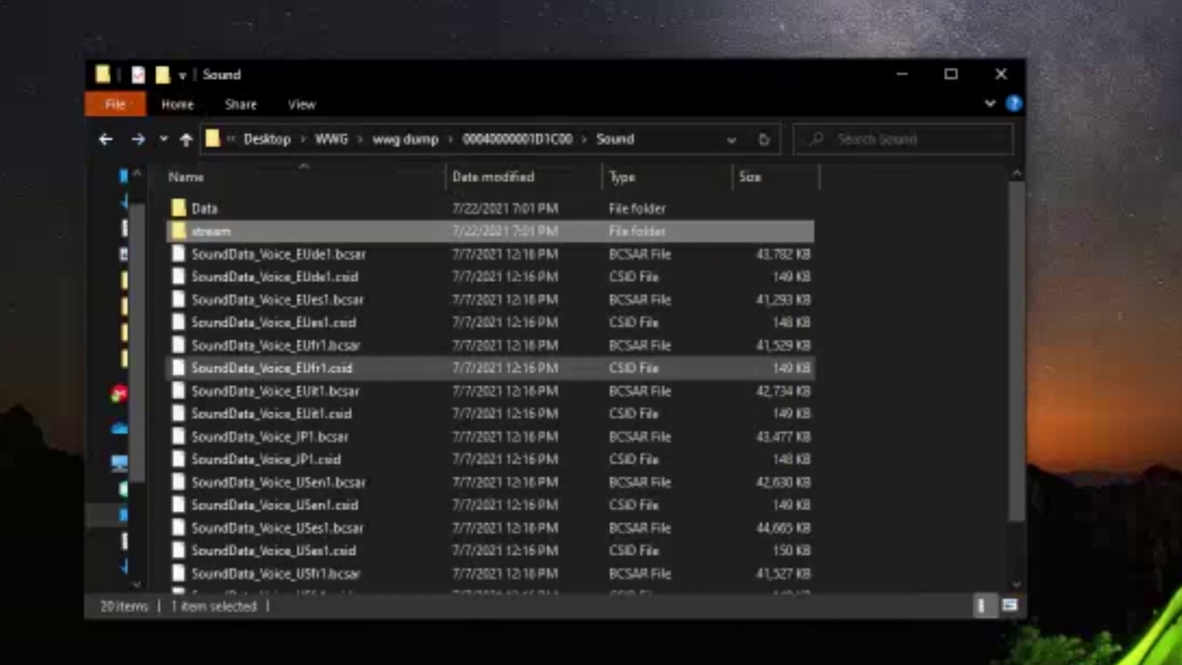
{"action": "scroll", "coordinate": [422, 443], "scroll_direction": "down", "scroll_amount": 1}
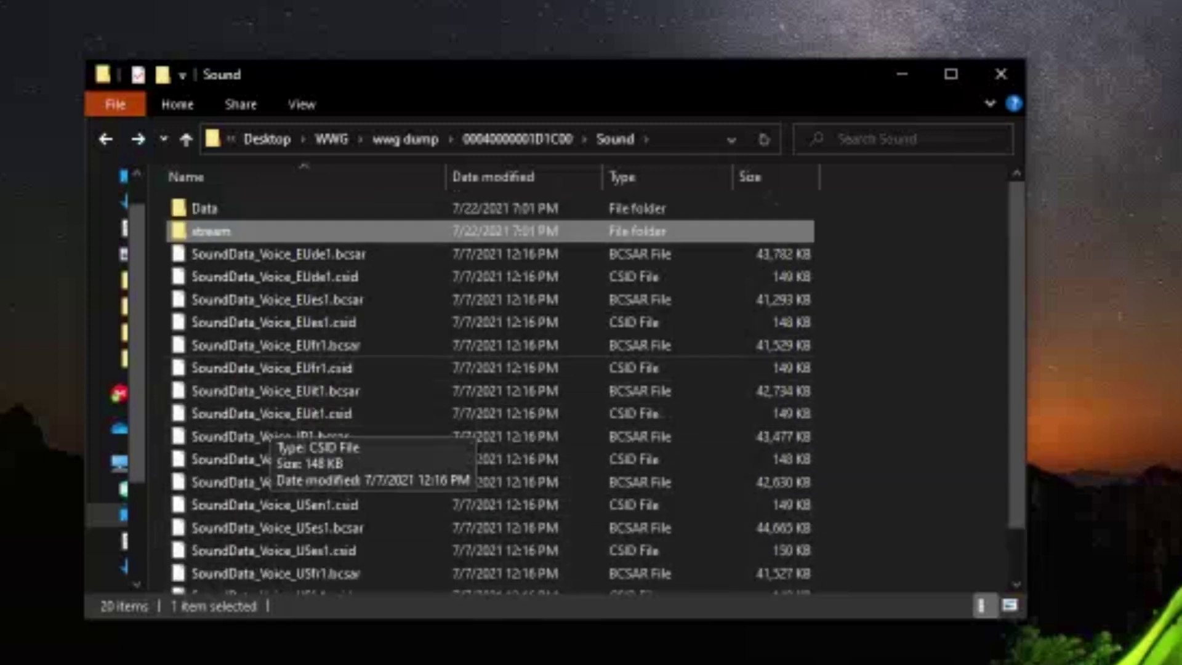
{"action": "scroll", "coordinate": [370, 421], "scroll_direction": "up", "scroll_amount": 1}
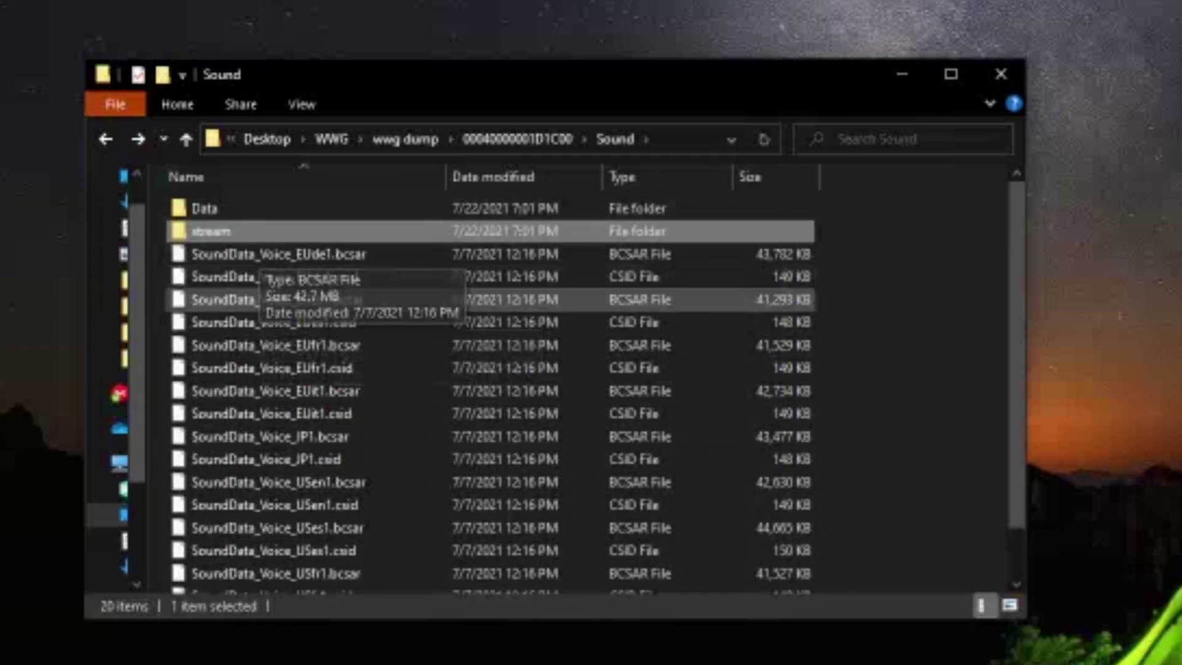
{"action": "scroll", "coordinate": [370, 324], "scroll_direction": "down", "scroll_amount": 1}
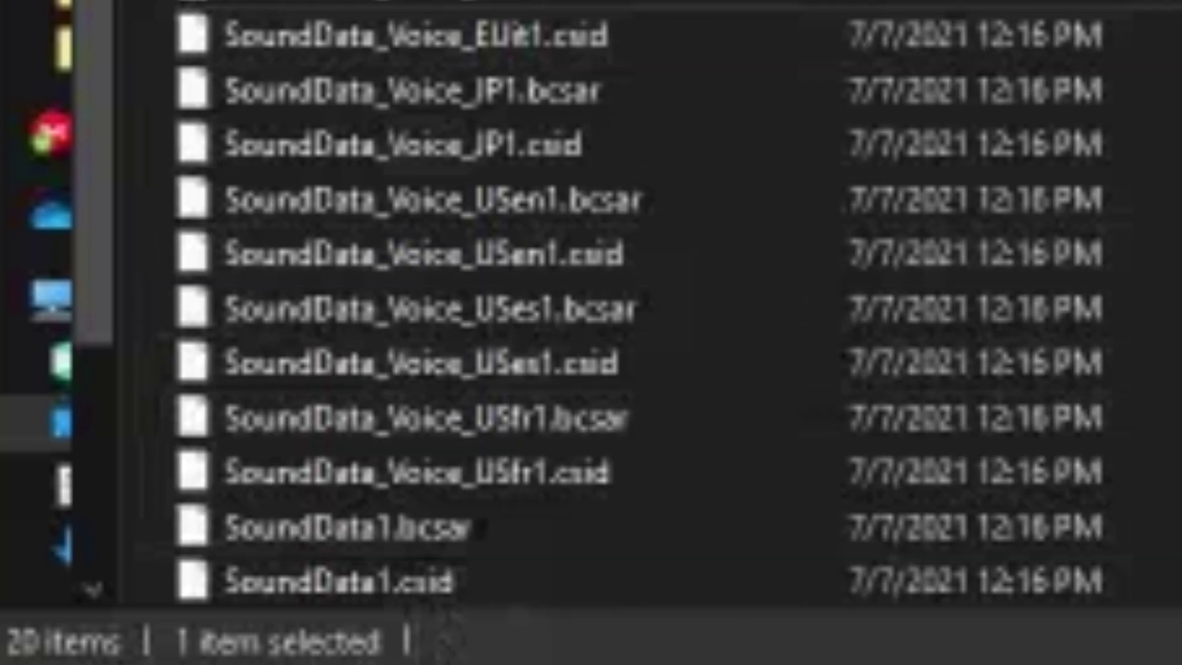
Copy SoundData1.bcsar into the Example folder and drop it onto caesar.exe to extract it.
{"action": "left_click", "coordinate": [369, 526]}
{"action": "right_click", "coordinate": [377, 526]}
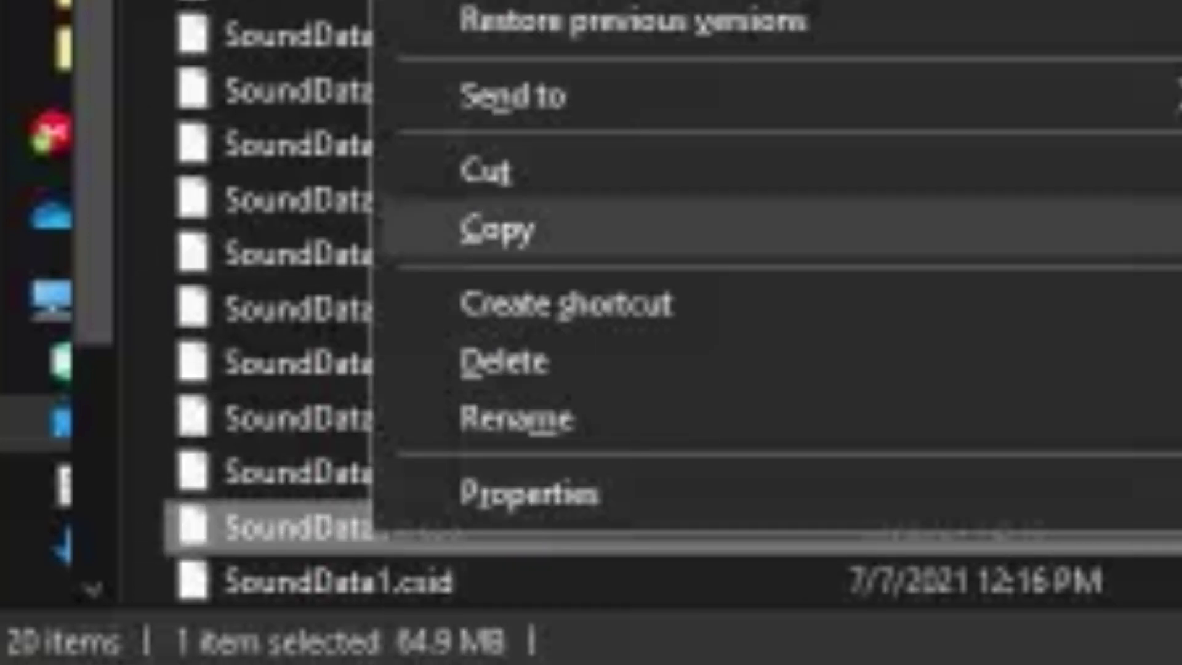
{"action": "left_click", "coordinate": [463, 227]}
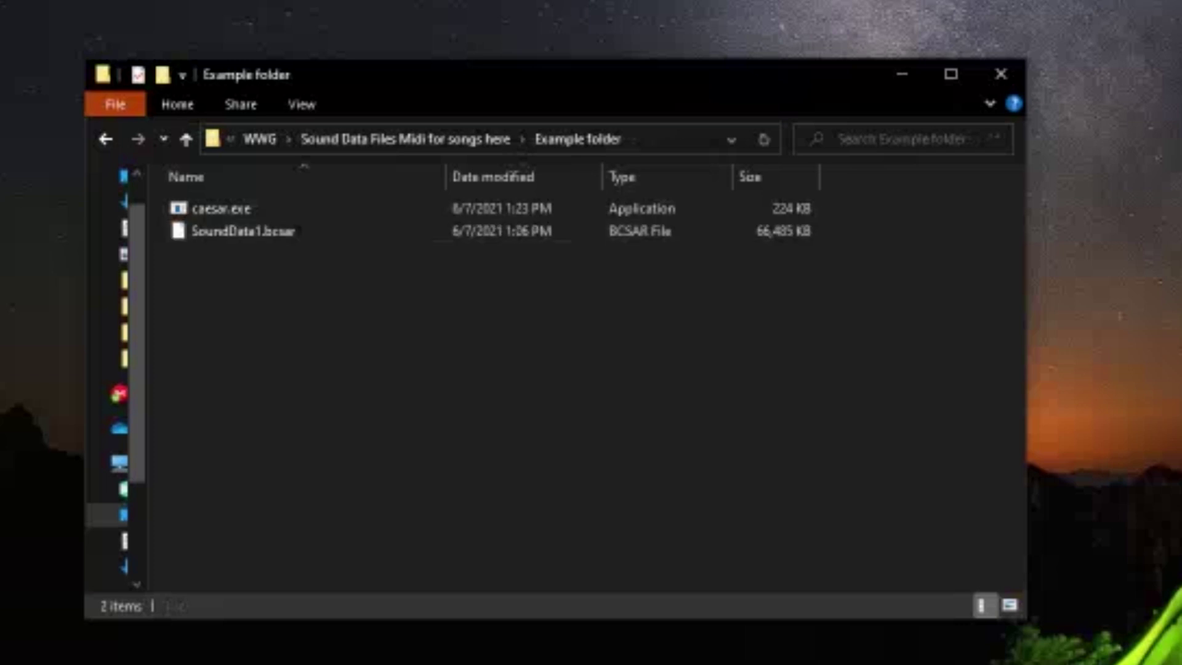
{"action": "left_click", "coordinate": [243, 231]}
{"action": "left_click_drag", "start_coordinate": [243, 231], "coordinate": [222, 209]}
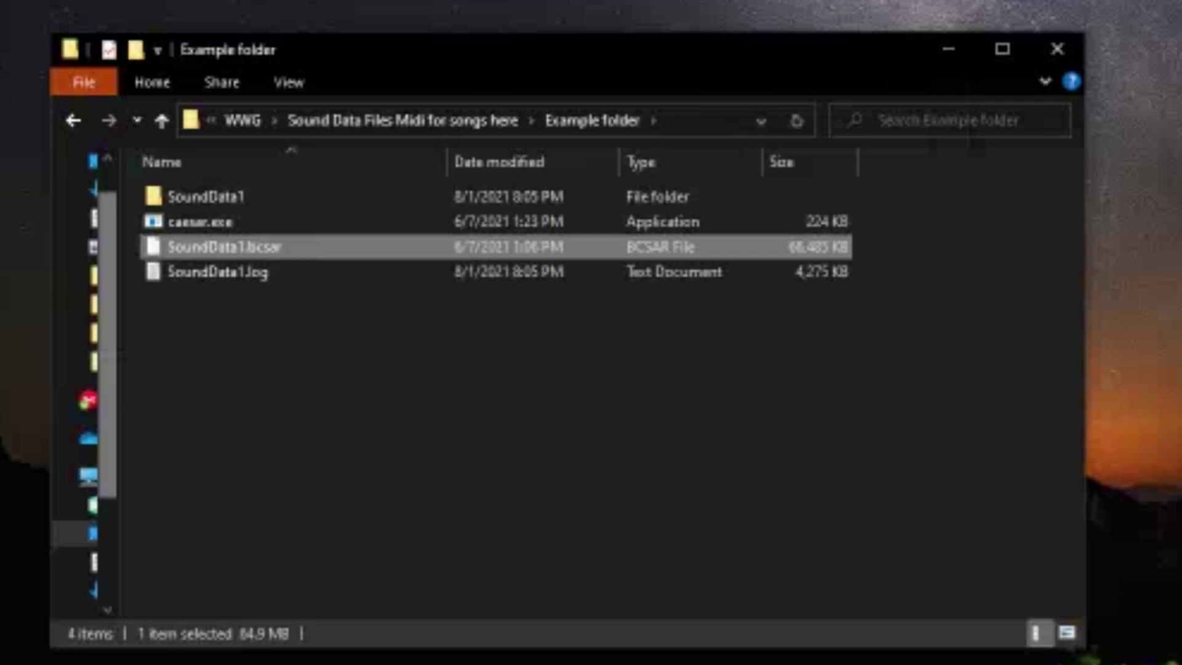
Open the SoundData1 folder and its BANK_GM_INST1 bank, then return to the SoundData1 list.
{"action": "key", "text": "Down"}
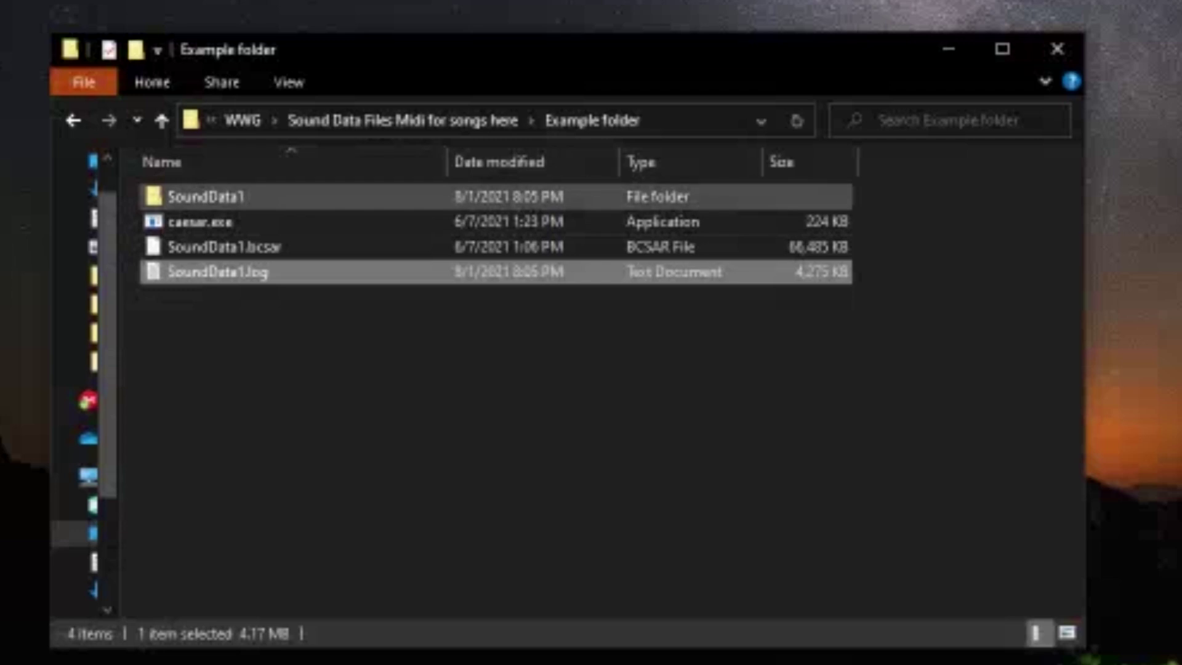
{"action": "double_click", "coordinate": [205, 196]}
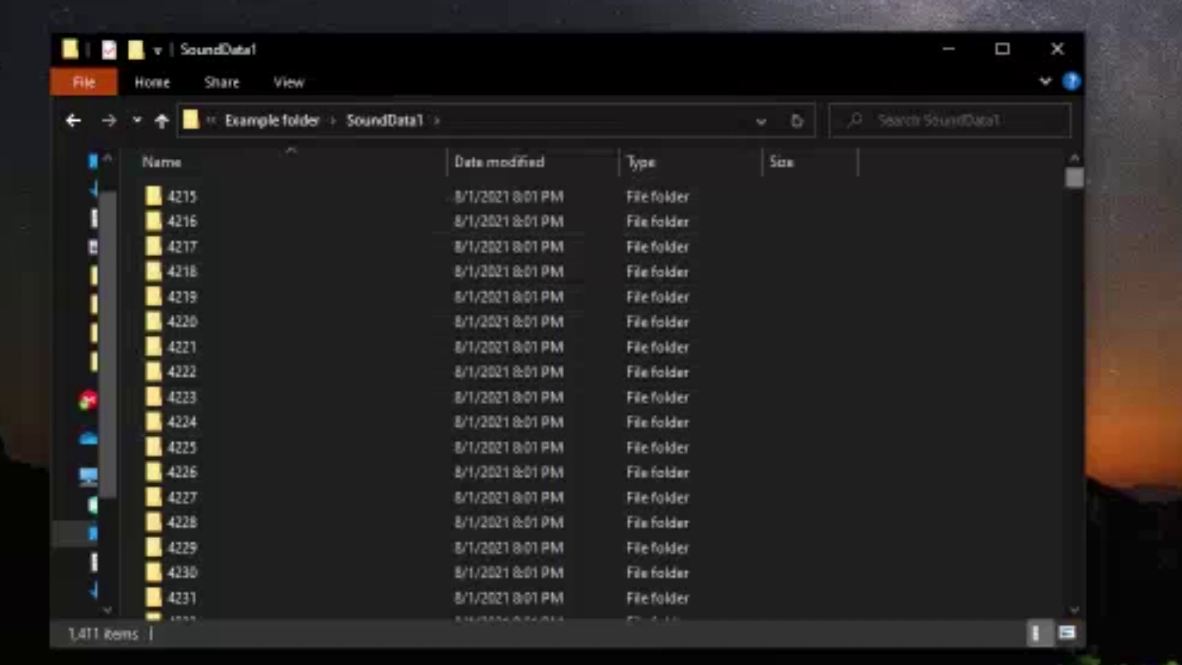
{"action": "mouse_move", "coordinate": [1073, 178]}
{"action": "left_mouse_down"}
{"action": "mouse_move", "coordinate": [1074, 392]}
{"action": "mouse_move", "coordinate": [1073, 327]}
{"action": "mouse_move", "coordinate": [1074, 336]}
{"action": "left_mouse_up"}
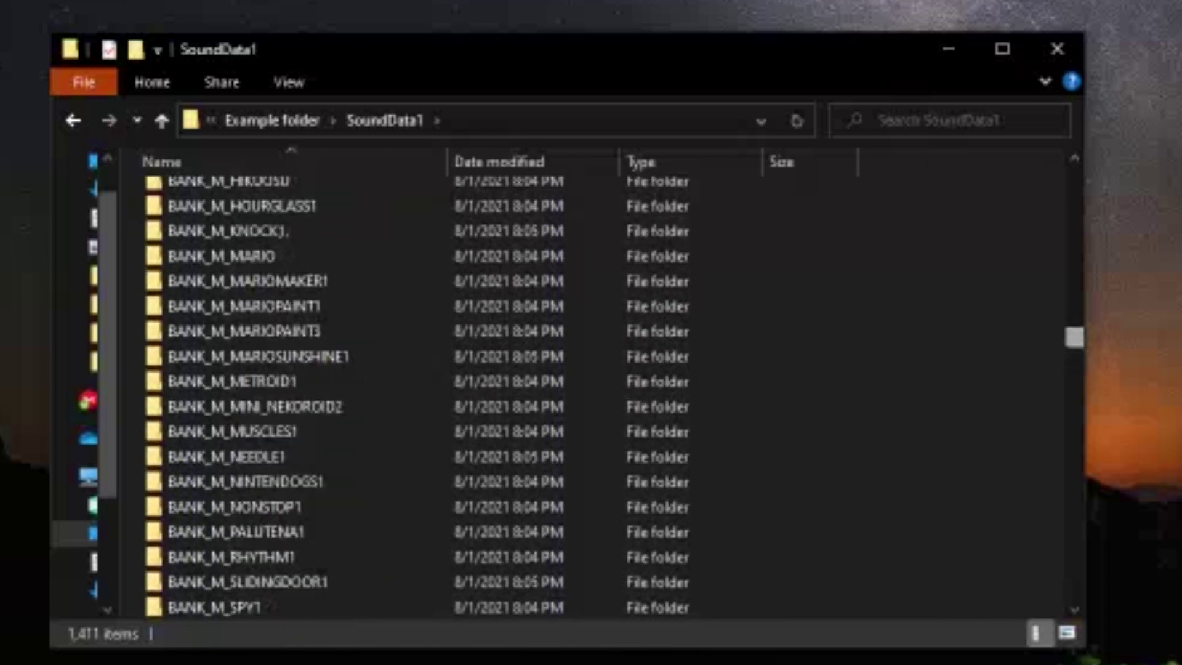
{"action": "scroll", "coordinate": [277, 237], "scroll_direction": "up", "scroll_amount": 3}
{"action": "scroll", "coordinate": [277, 221], "scroll_direction": "up", "scroll_amount": 4}
{"action": "left_click", "coordinate": [278, 390]}
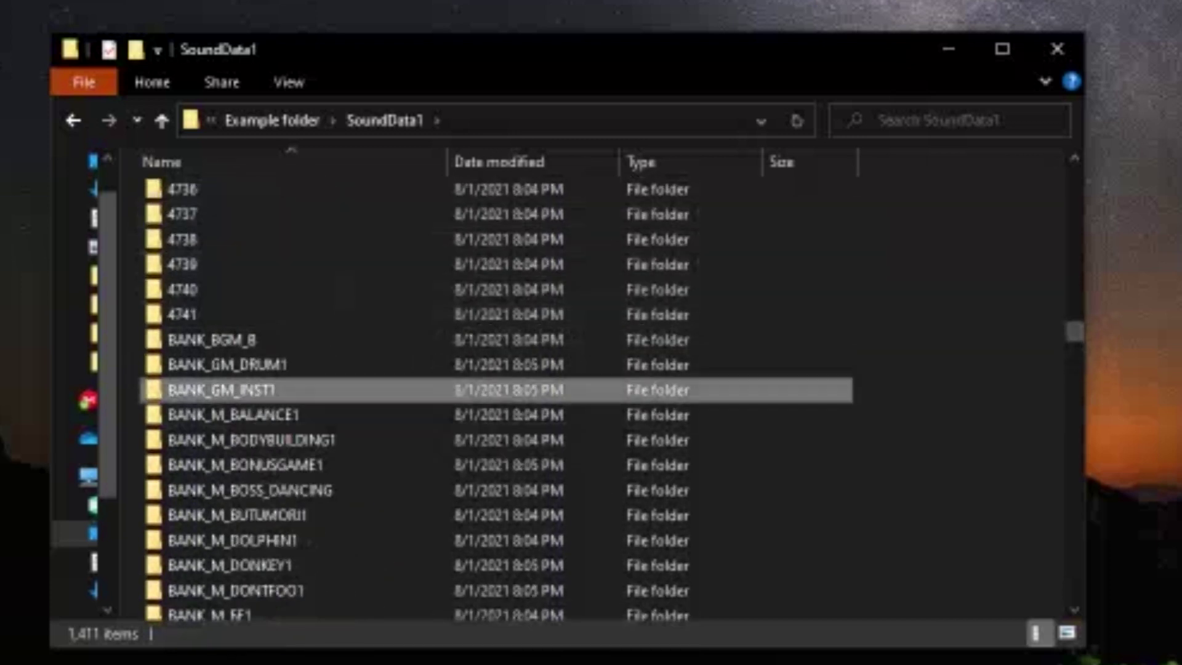
{"action": "double_click", "coordinate": [277, 390]}
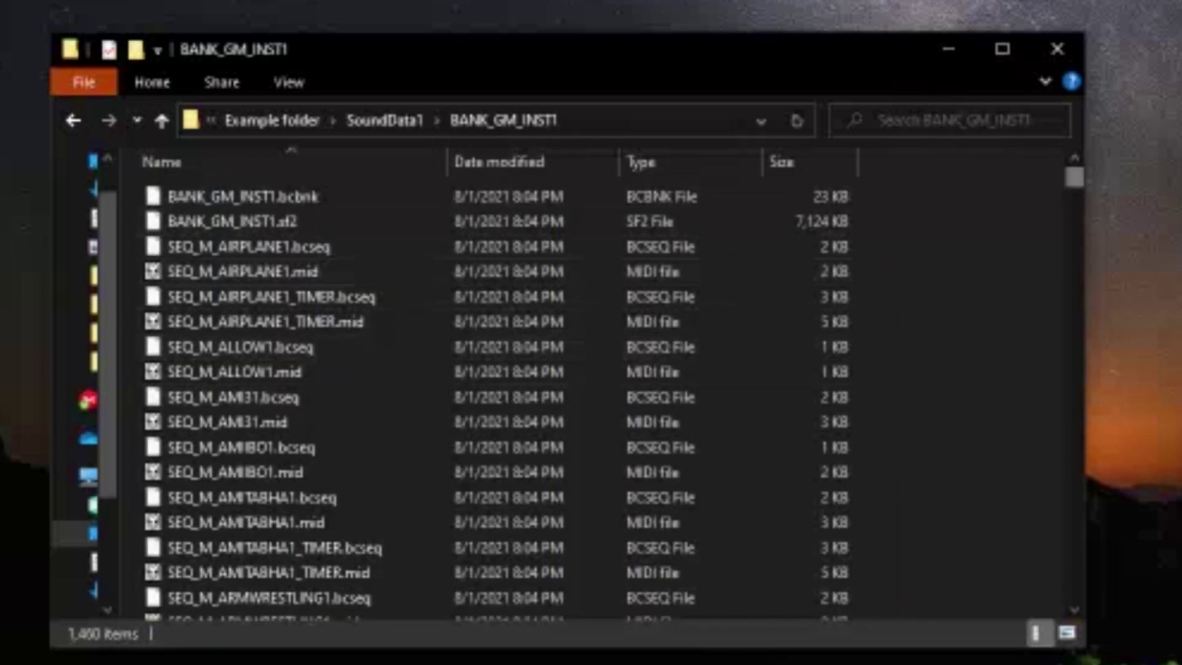
{"action": "left_click_drag", "start_coordinate": [1074, 178], "coordinate": [1074, 554]}
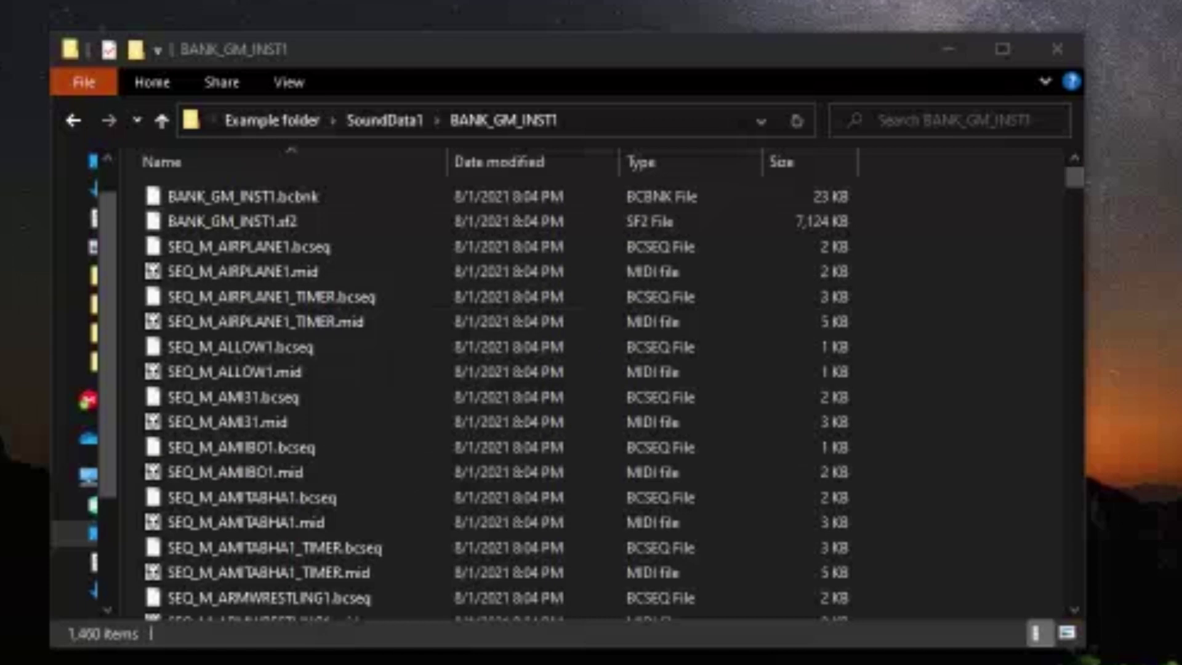
{"action": "key", "text": "alt+Left"}
{"action": "scroll", "coordinate": [591, 398], "scroll_direction": "down", "scroll_amount": 6}
{"action": "scroll", "coordinate": [831, 347], "scroll_direction": "down", "scroll_amount": 20}
{"action": "scroll", "coordinate": [831, 346], "scroll_direction": "down", "scroll_amount": 20}
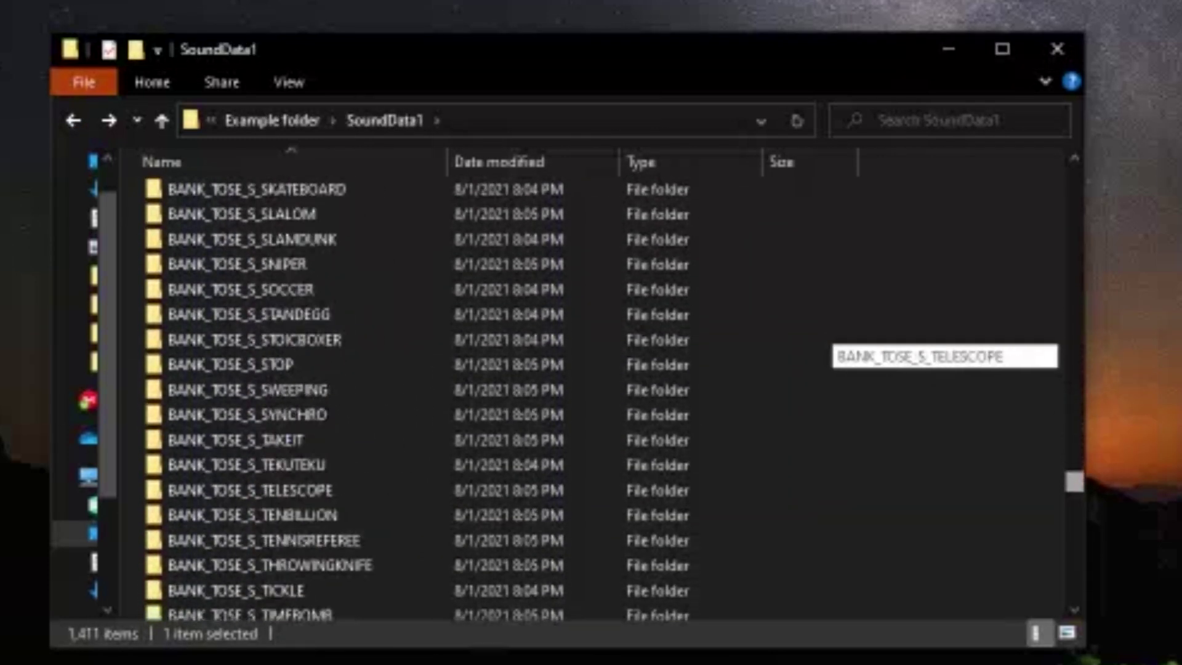
{"action": "scroll", "coordinate": [831, 346], "scroll_direction": "down", "scroll_amount": 20}
{"action": "scroll", "coordinate": [831, 347], "scroll_direction": "up", "scroll_amount": 10}
{"action": "scroll", "coordinate": [831, 346], "scroll_direction": "up", "scroll_amount": 20}
{"action": "scroll", "coordinate": [831, 346], "scroll_direction": "up", "scroll_amount": 3}
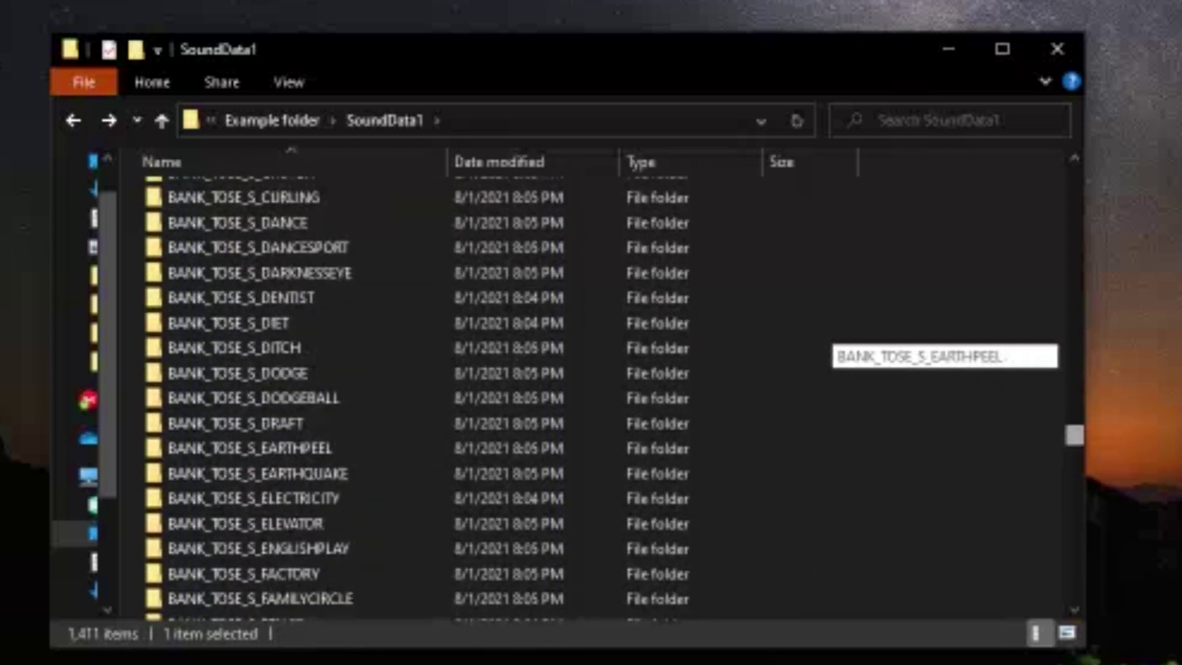
{"action": "scroll", "coordinate": [831, 347], "scroll_direction": "up", "scroll_amount": 20}
{"action": "scroll", "coordinate": [831, 347], "scroll_direction": "up", "scroll_amount": 3}
{"action": "scroll", "coordinate": [646, 431], "scroll_direction": "down", "scroll_amount": 1}
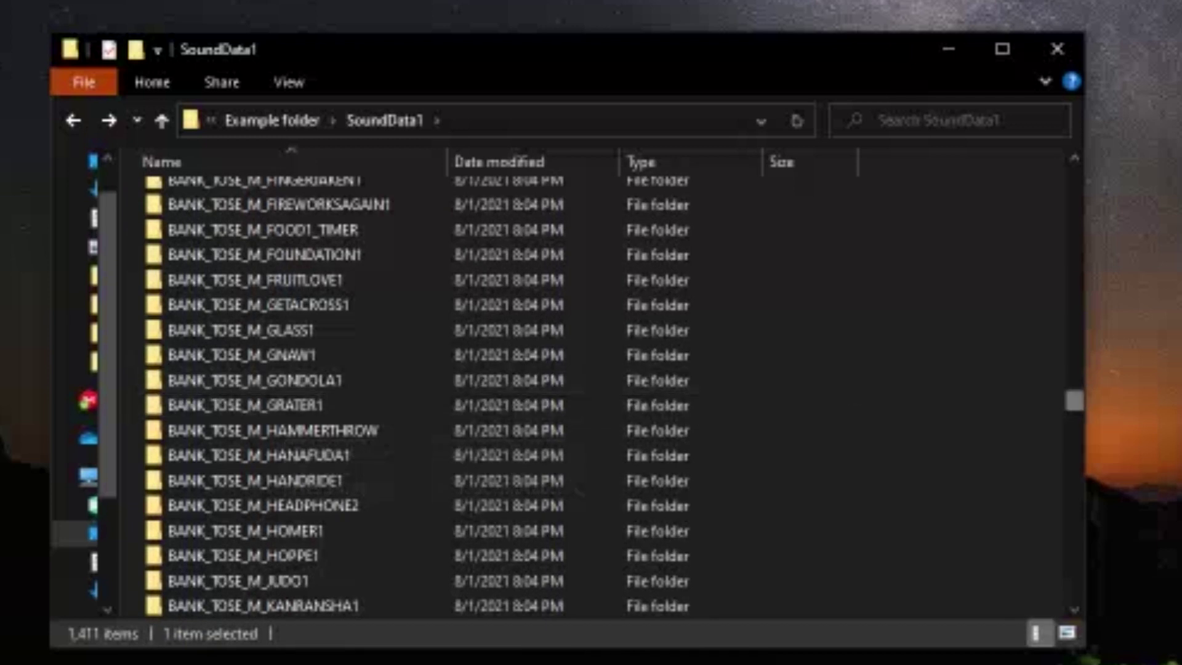
Look inside the BANK_TOSE_M_GONDOLA1 and BANK_TOSE_M_DARKNESSEYE1 folders, returning to SoundData1 each time.
{"action": "double_click", "coordinate": [277, 380]}
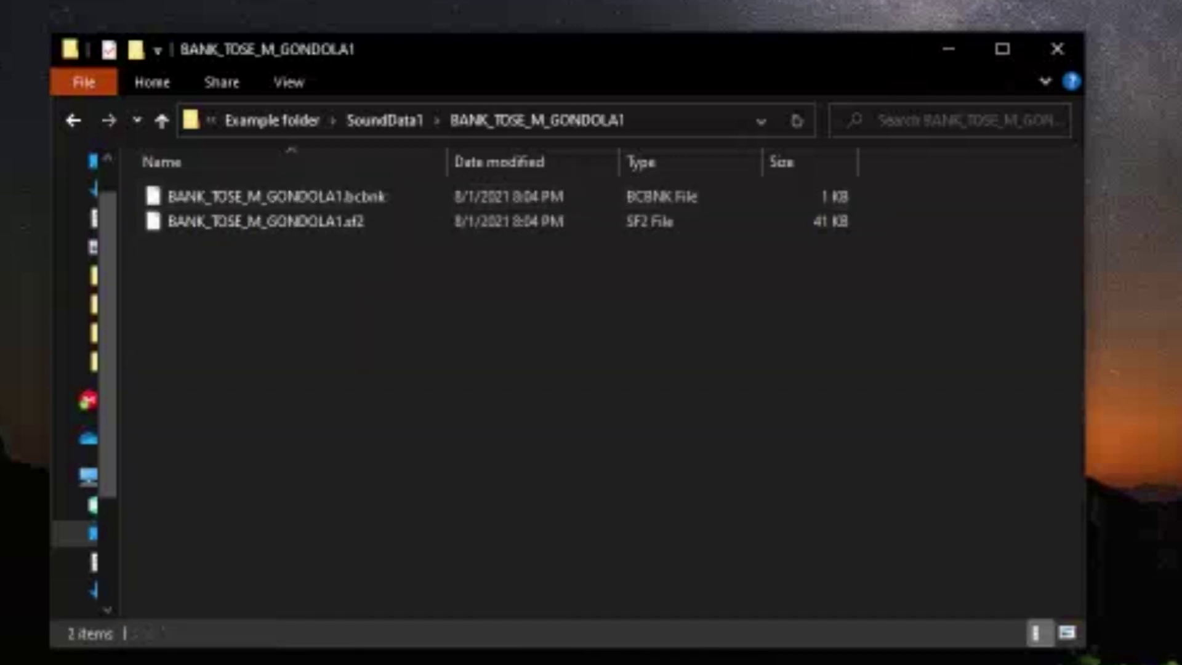
{"action": "left_click", "coordinate": [73, 120]}
{"action": "scroll", "coordinate": [498, 397], "scroll_direction": "up", "scroll_amount": 2}
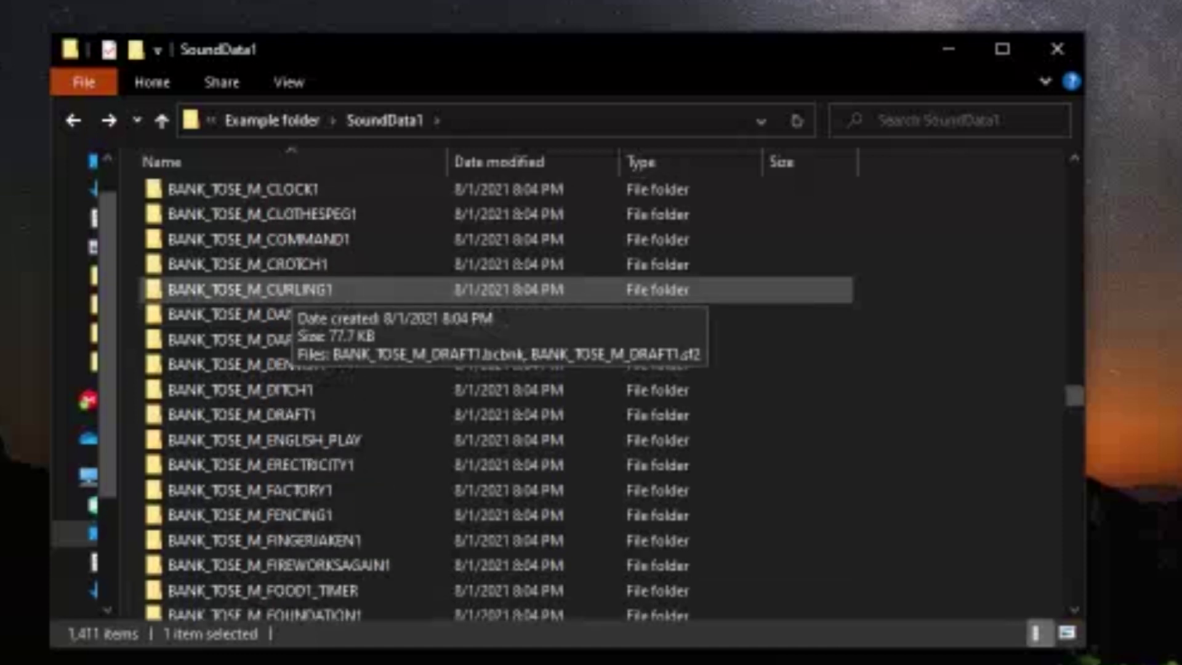
{"action": "double_click", "coordinate": [277, 339]}
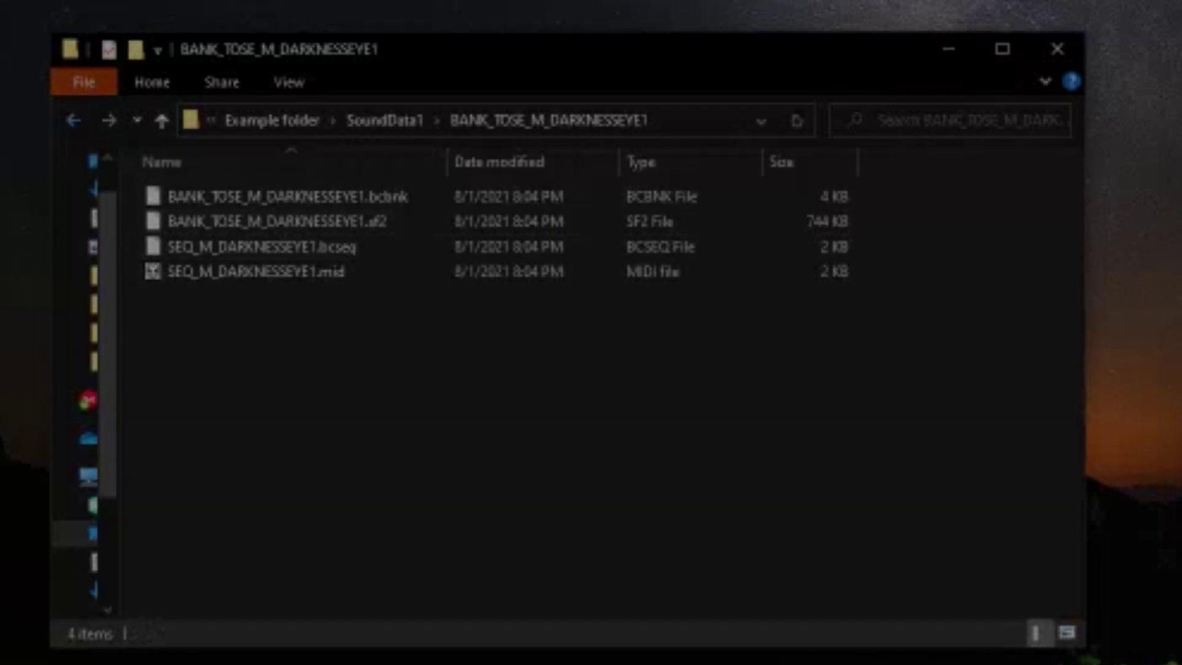
{"action": "key", "text": "BackSpace"}
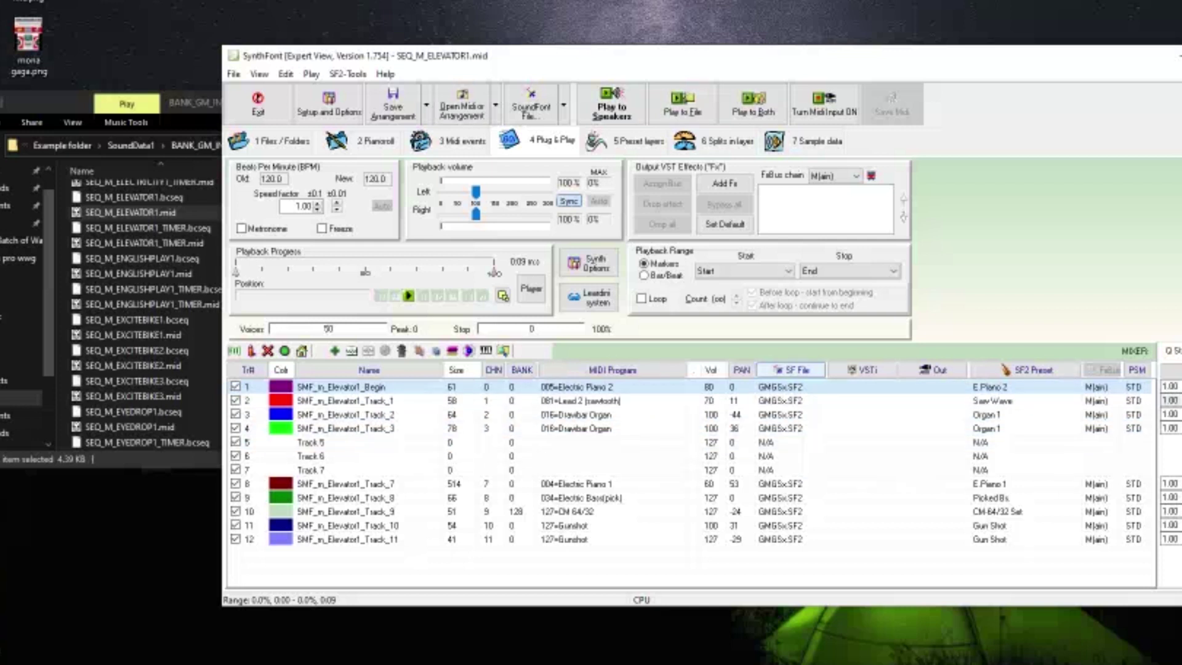
Dismiss the sound bank list and open the SoundFont File chooser for MIDI channel 0.
{"action": "left_click", "coordinate": [780, 387]}
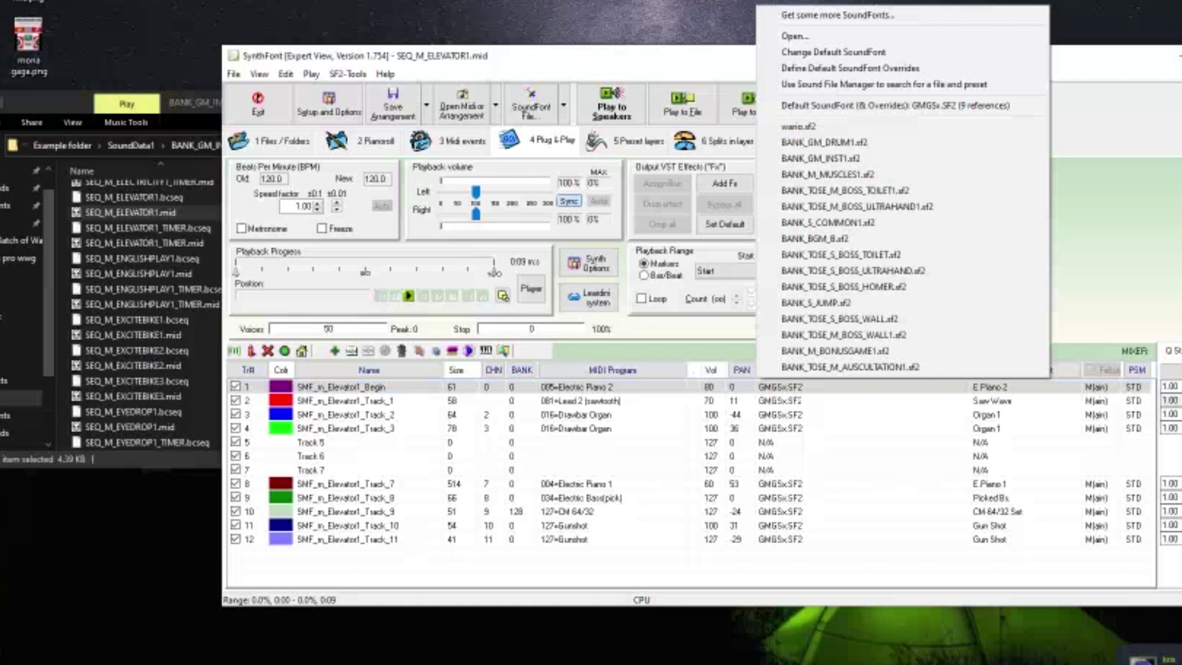
{"action": "key", "text": "Escape"}
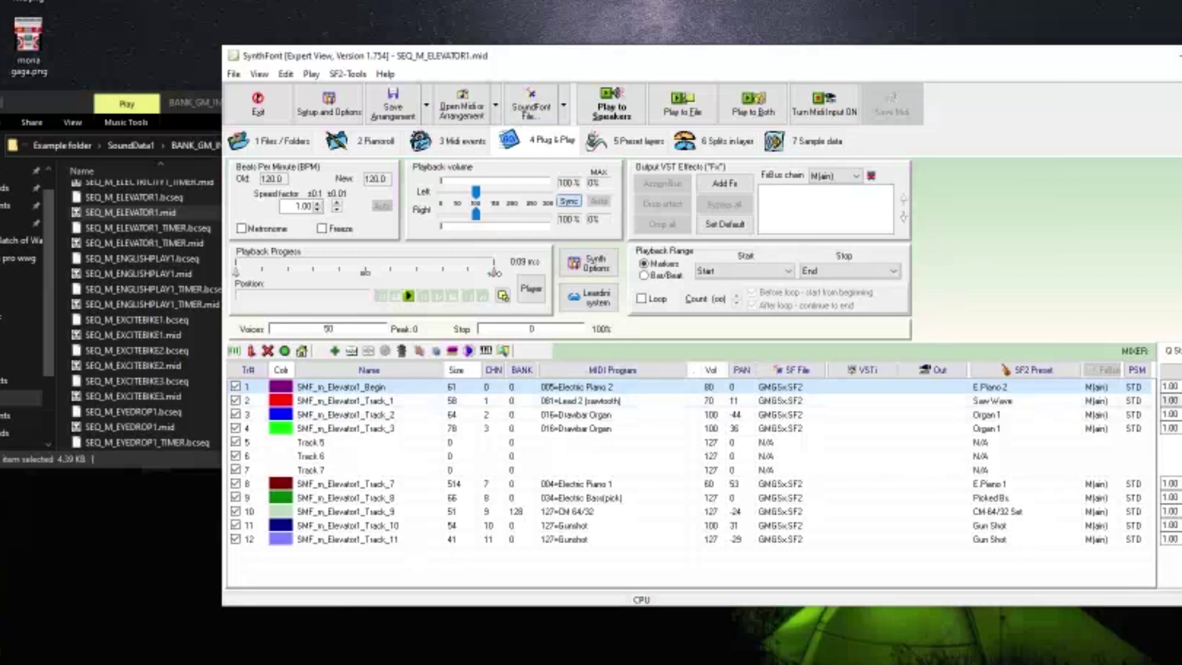
{"action": "left_click", "coordinate": [531, 104]}
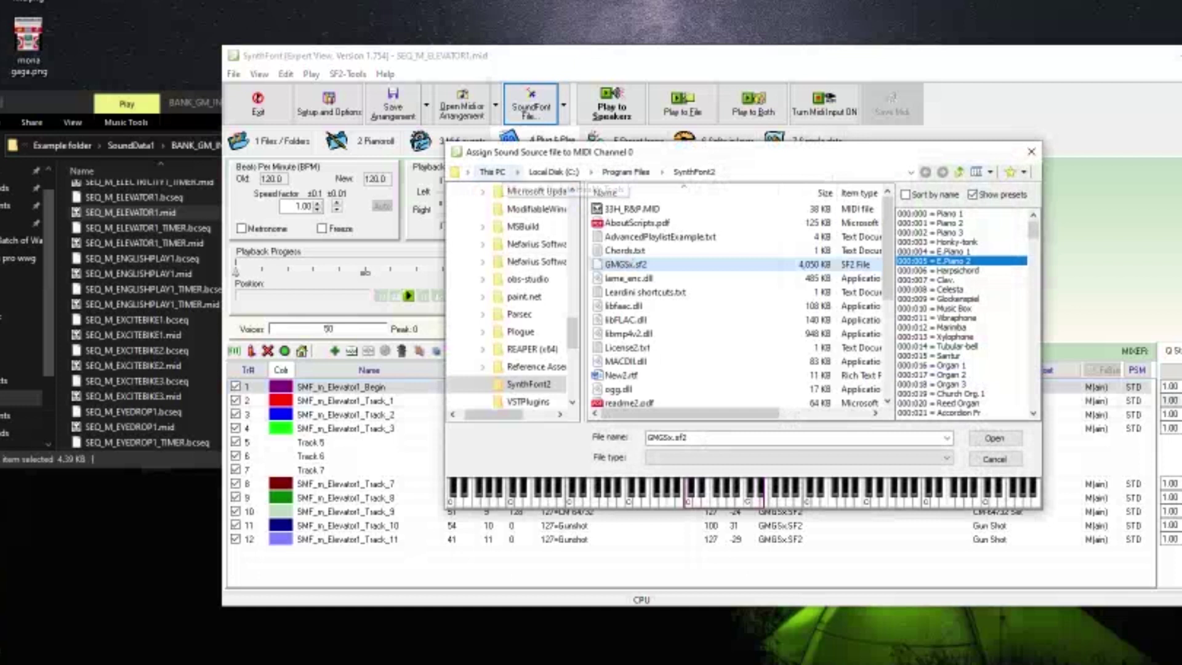
Load BANK_GM_INST1.sf2 from Desktop > WWG > sf2 onto track 1 and play the song.
{"action": "left_click", "coordinate": [491, 172]}
{"action": "double_click", "coordinate": [621, 222]}
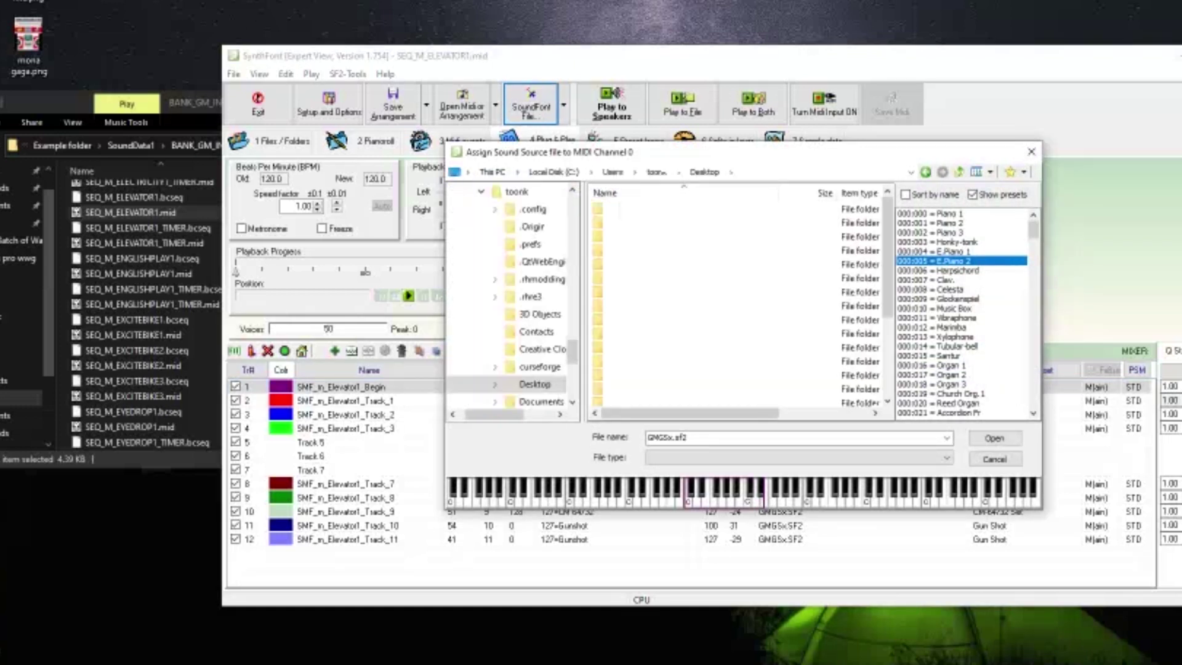
{"action": "scroll", "coordinate": [646, 388], "scroll_direction": "down", "scroll_amount": 3}
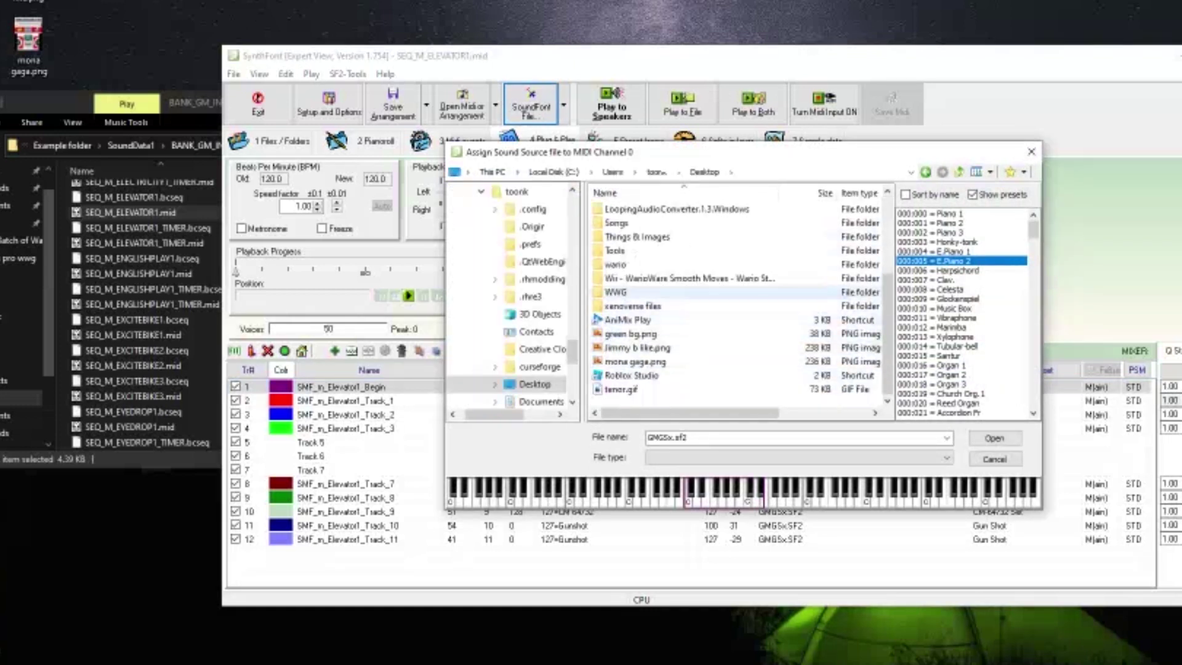
{"action": "double_click", "coordinate": [619, 291]}
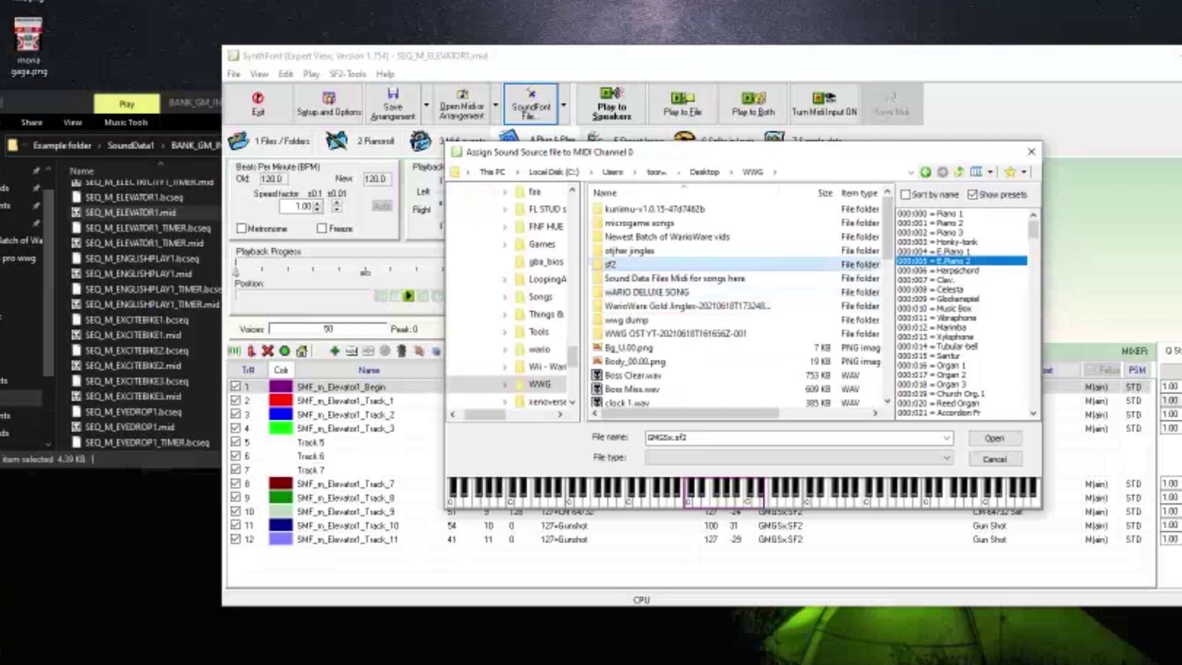
{"action": "double_click", "coordinate": [611, 264]}
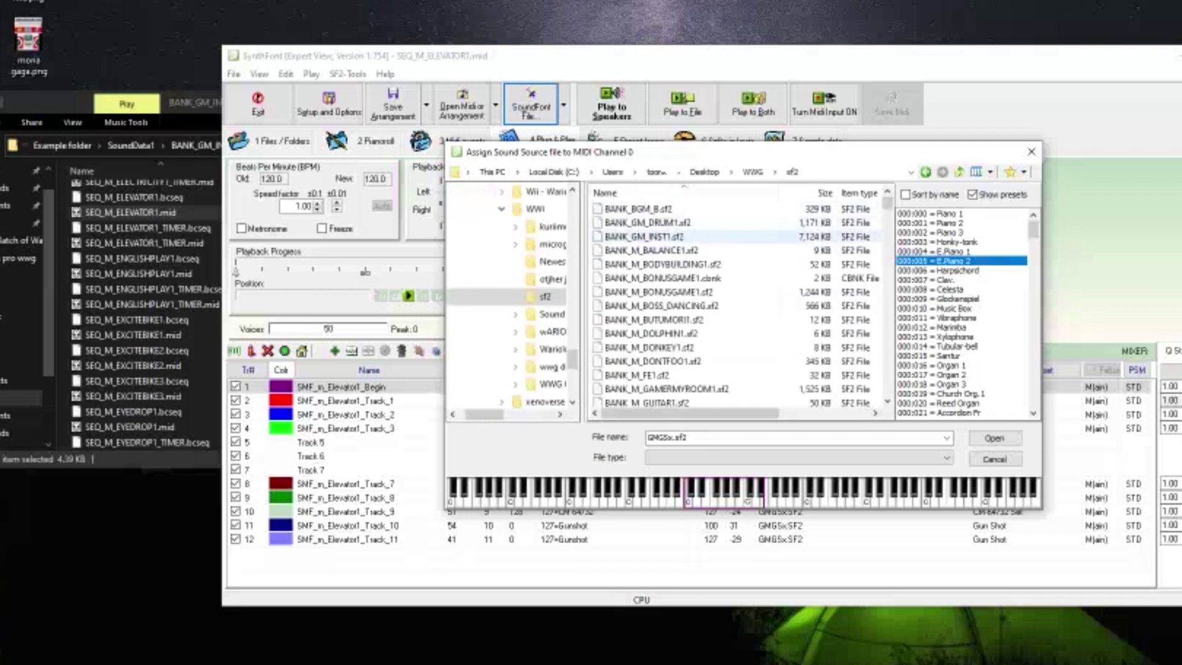
{"action": "double_click", "coordinate": [643, 237]}
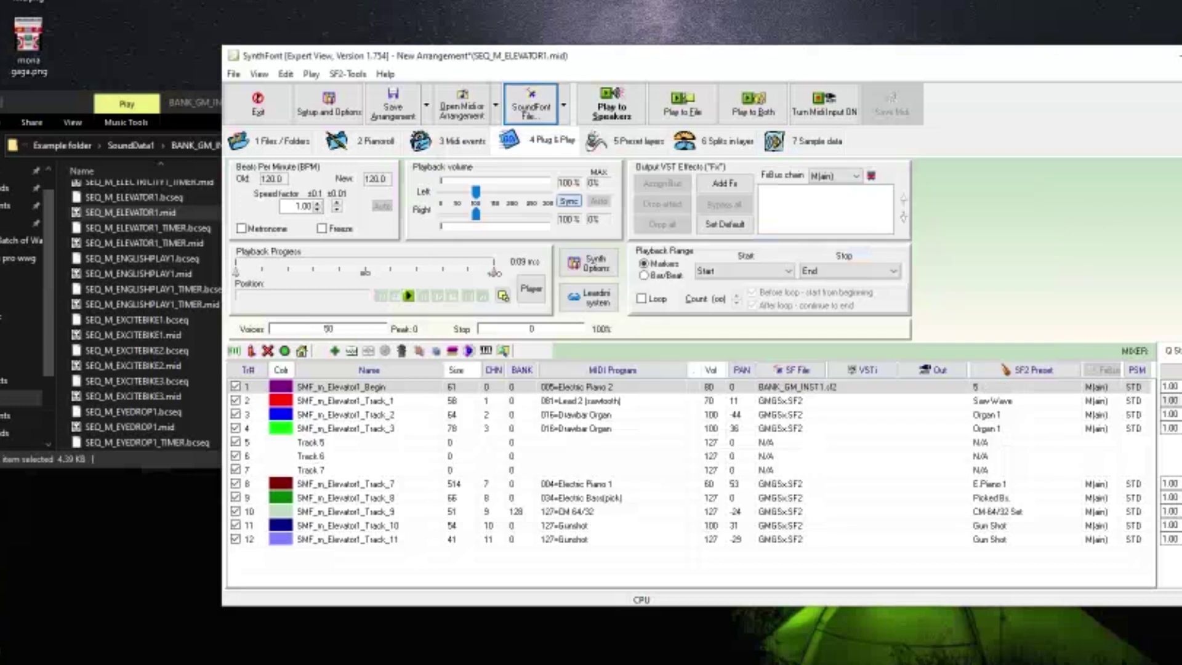
{"action": "key", "text": "Delete"}
{"action": "left_click", "coordinate": [610, 104]}
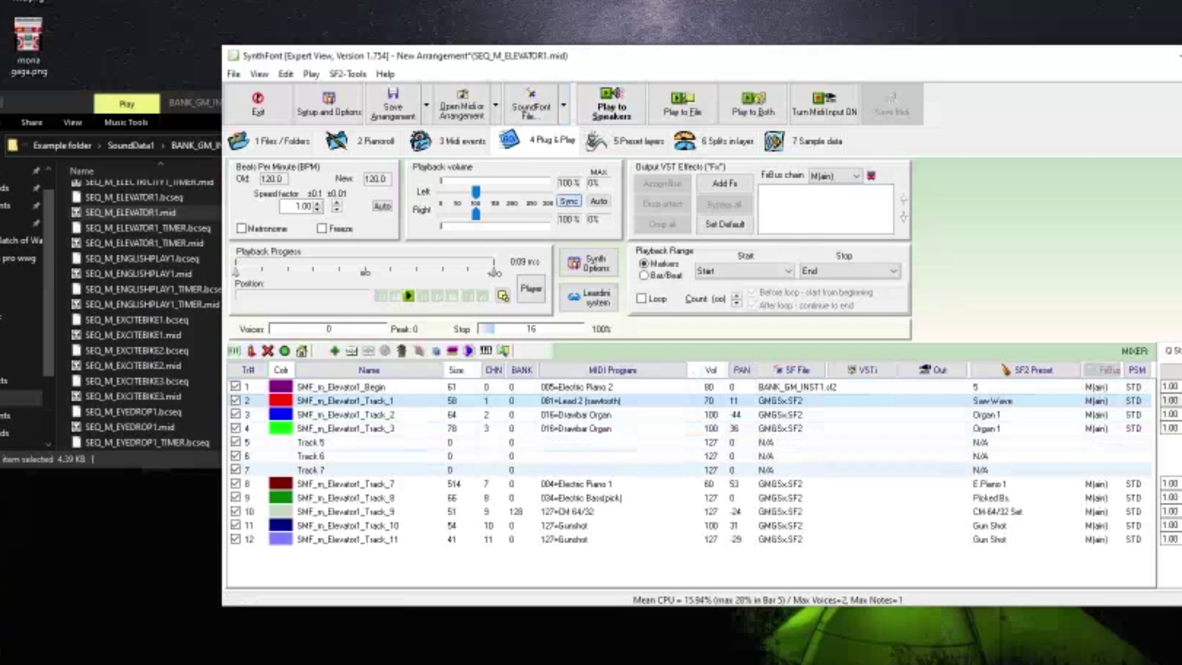
{"action": "key", "text": "shift+End"}
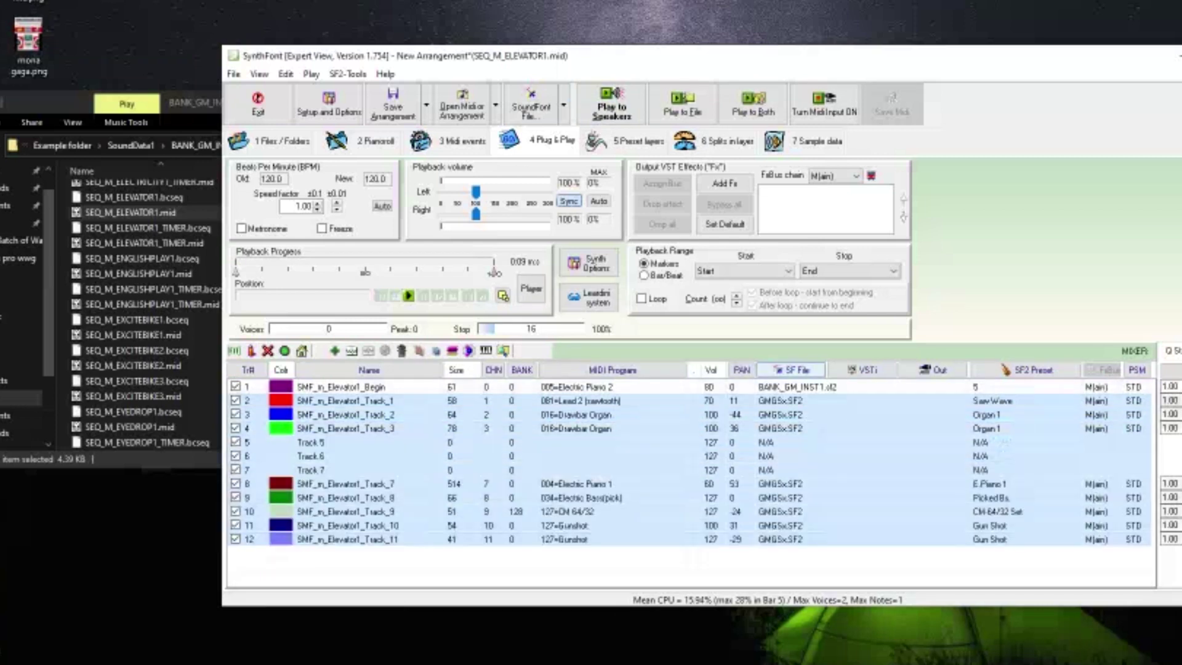
Apply BANK_GM_INST1.sf2 to tracks 2–12, accept the suggested preset, and play.
{"action": "left_click", "coordinate": [759, 382]}
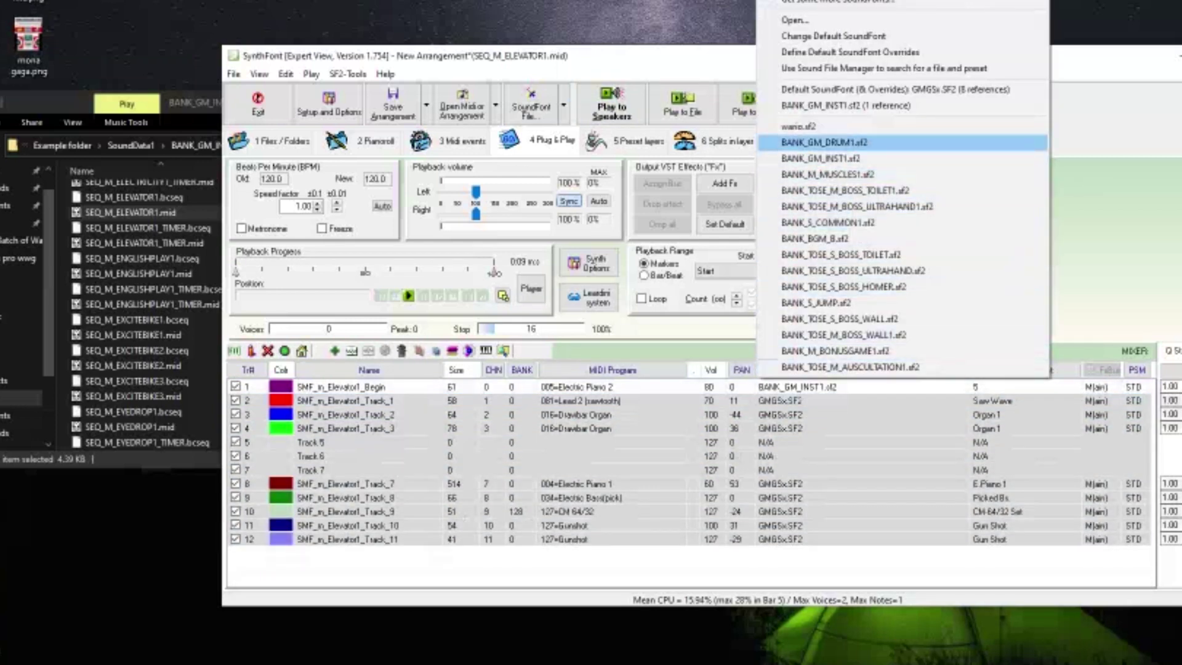
{"action": "key", "text": "Down"}
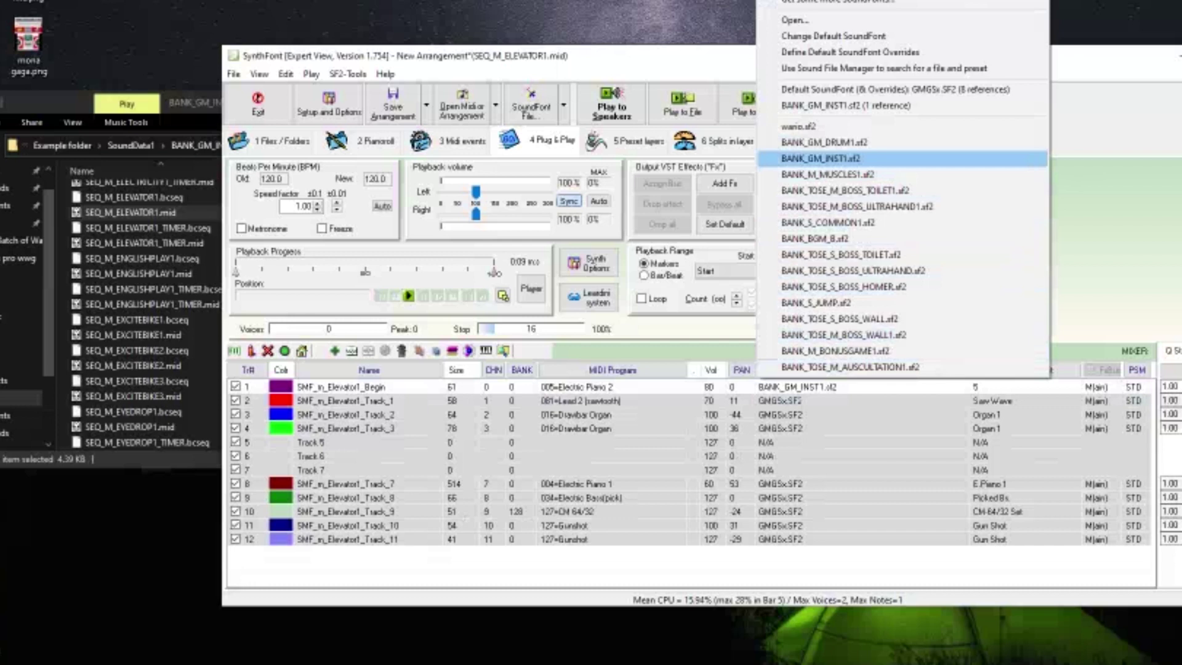
{"action": "key", "text": "Return"}
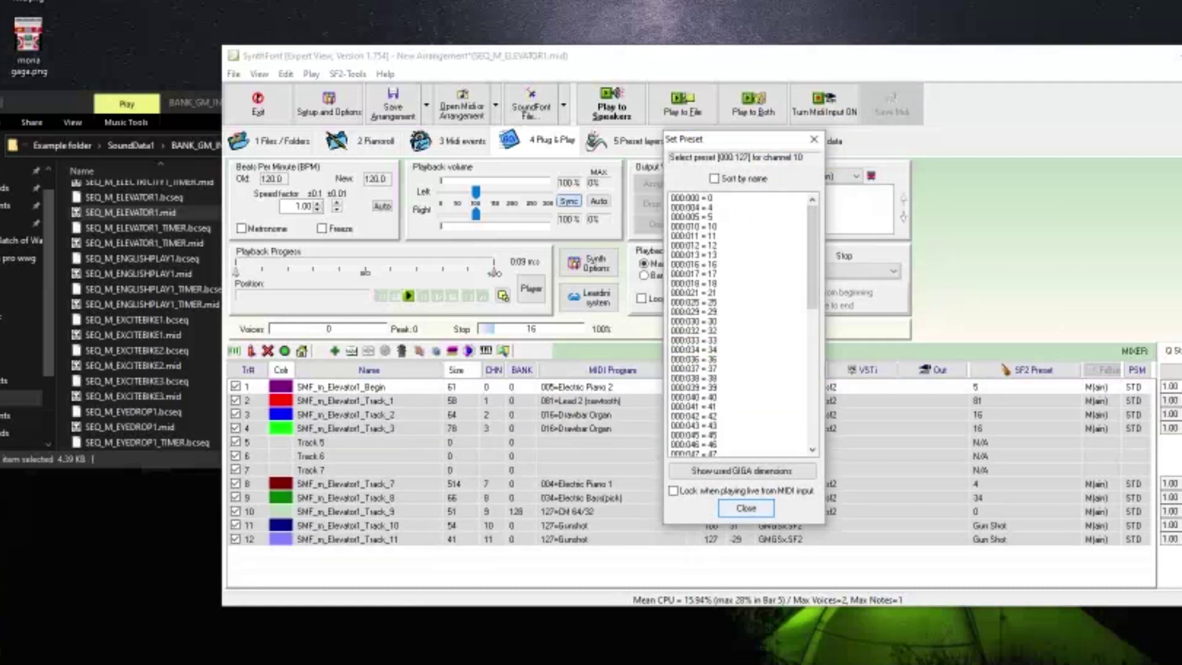
{"action": "key", "text": "Return"}
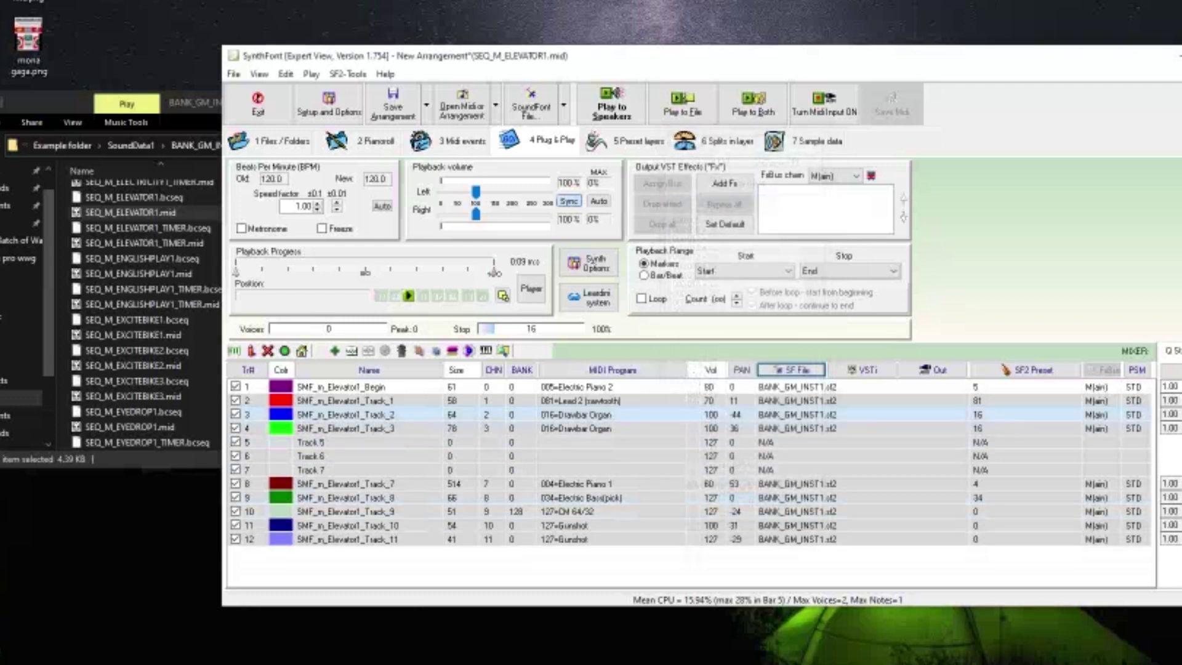
{"action": "key", "text": "space"}
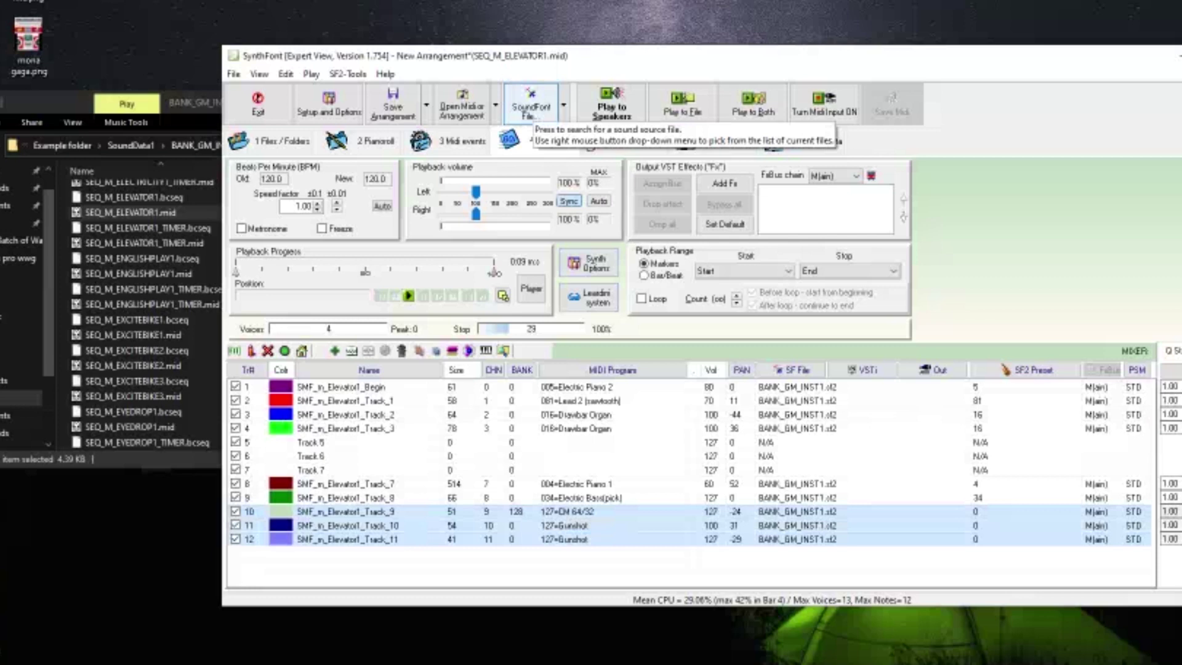
Give Track_9, Track_10 and Track_11 BANK_GM_DRUM1.sf2 with preset 128:127, then play.
{"action": "left_click", "coordinate": [531, 105]}
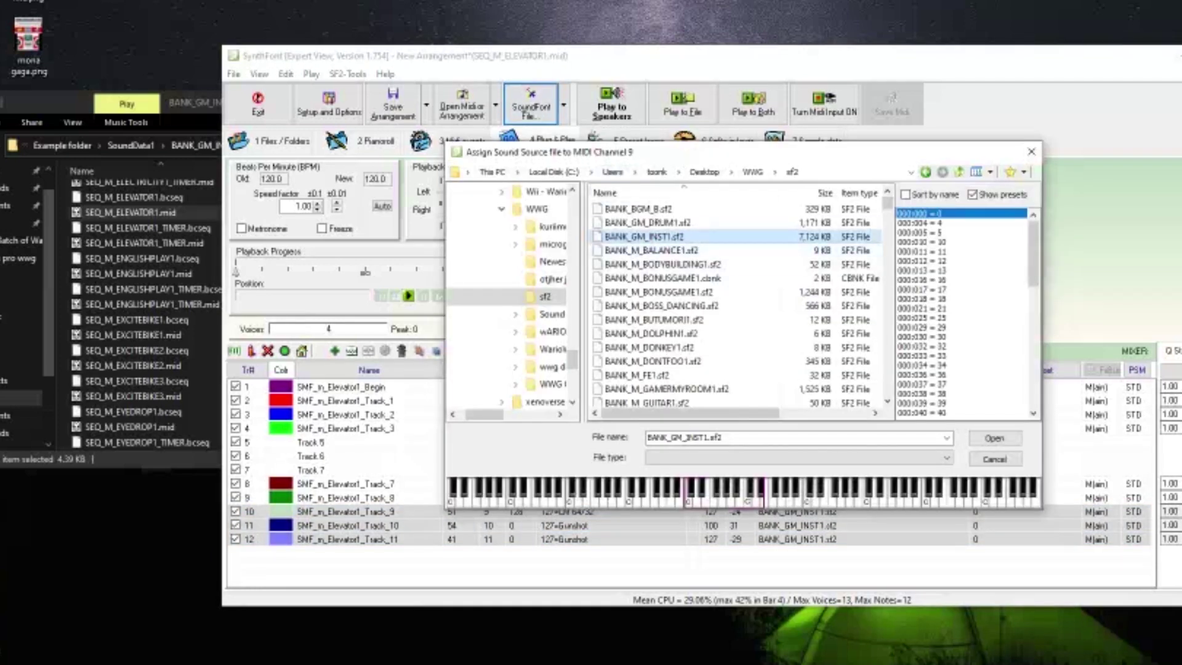
{"action": "left_click", "coordinate": [647, 222]}
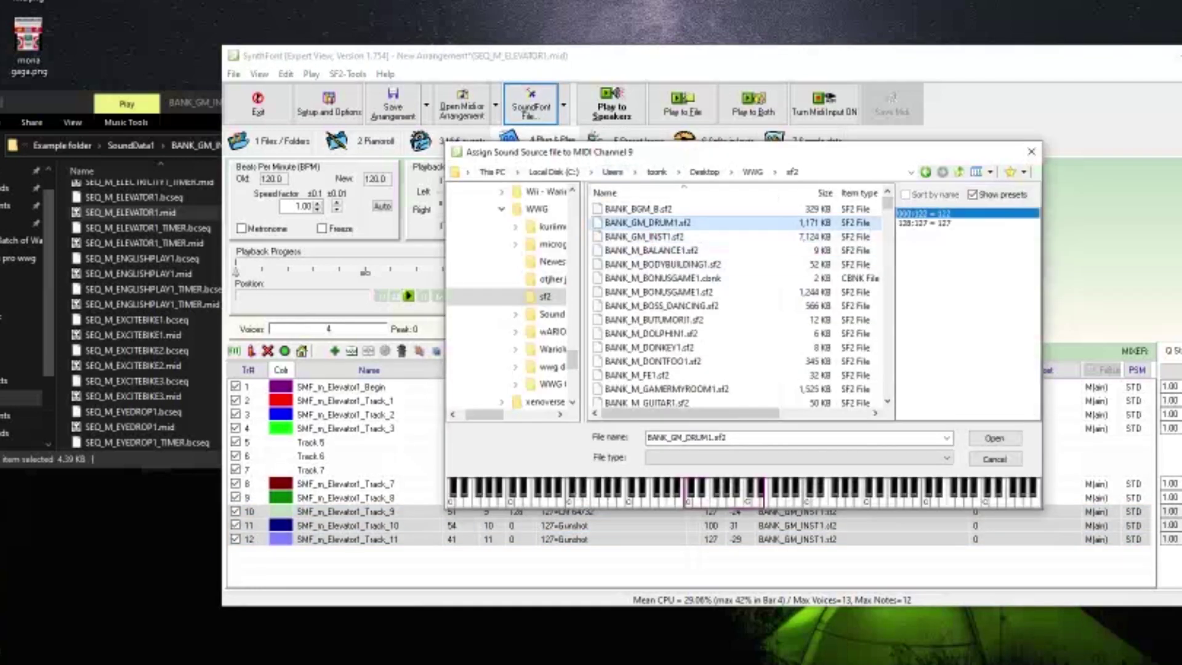
{"action": "key", "text": "Down"}
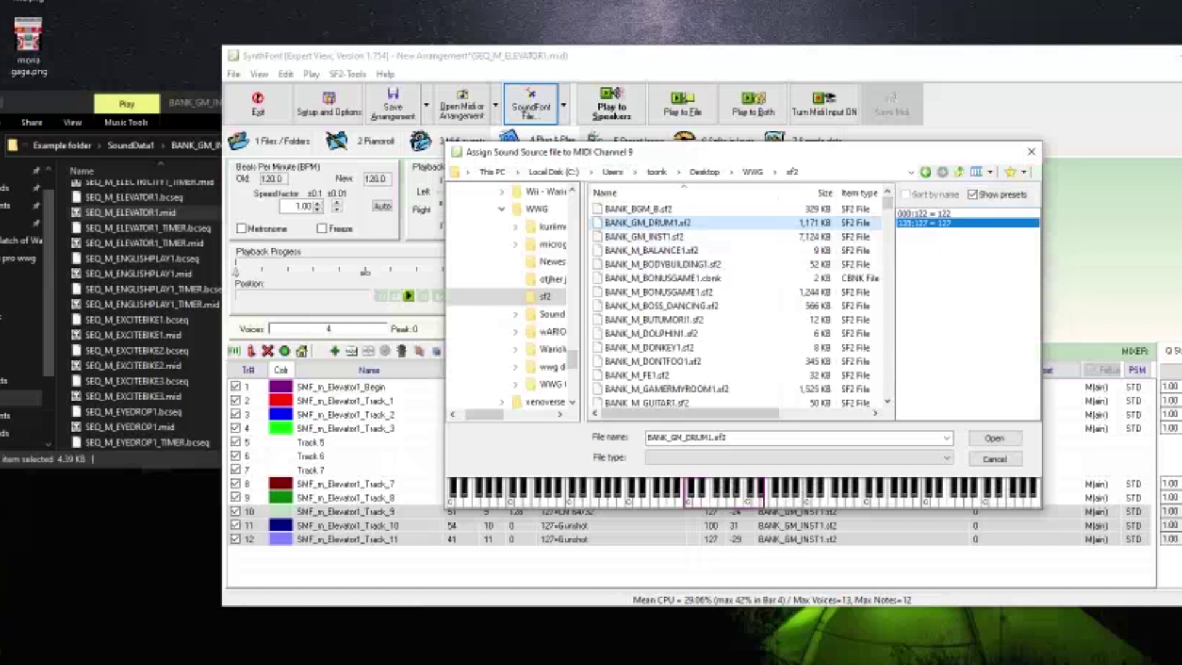
{"action": "key", "text": "Return"}
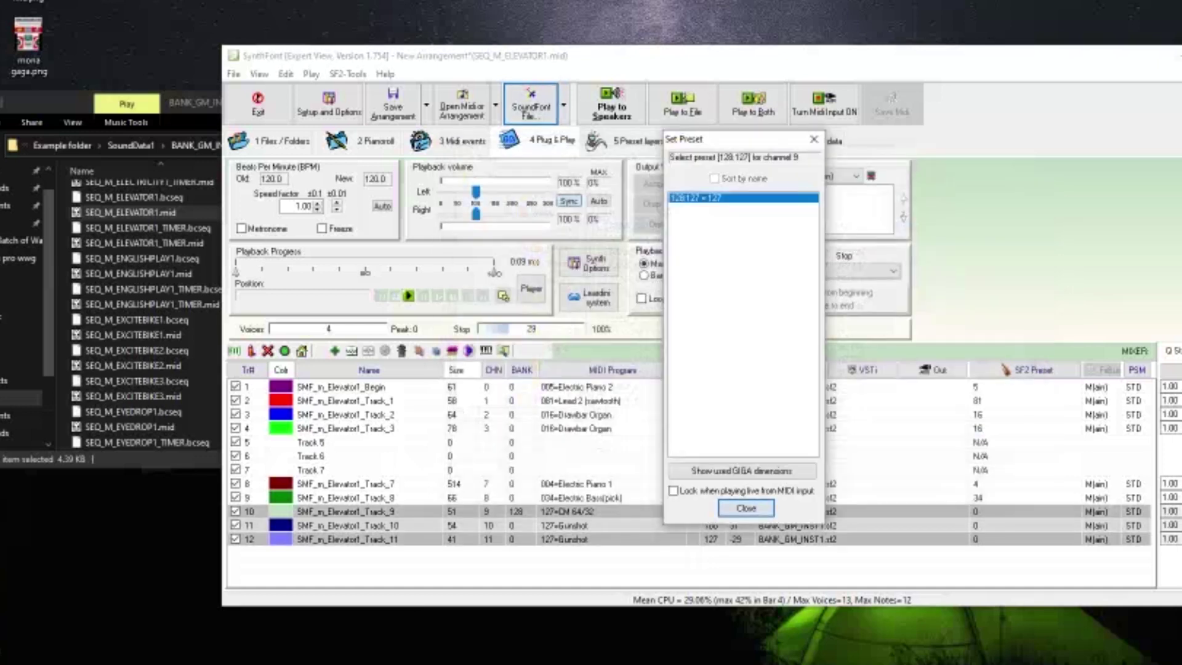
{"action": "key", "text": "Return"}
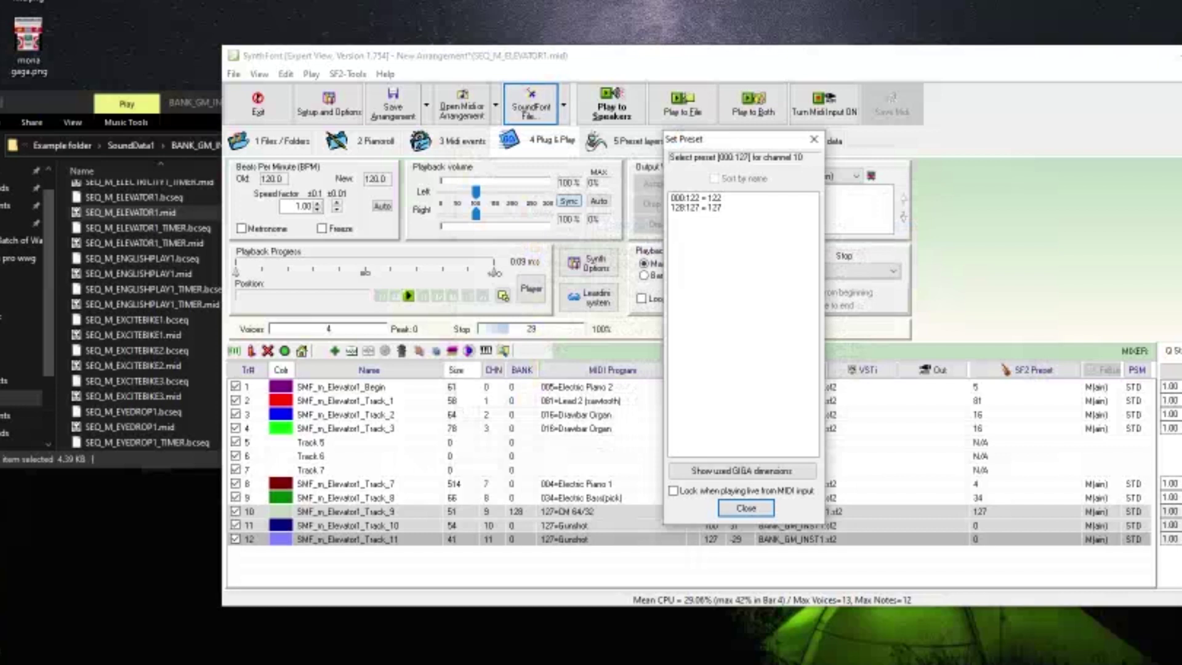
{"action": "key", "text": "Return"}
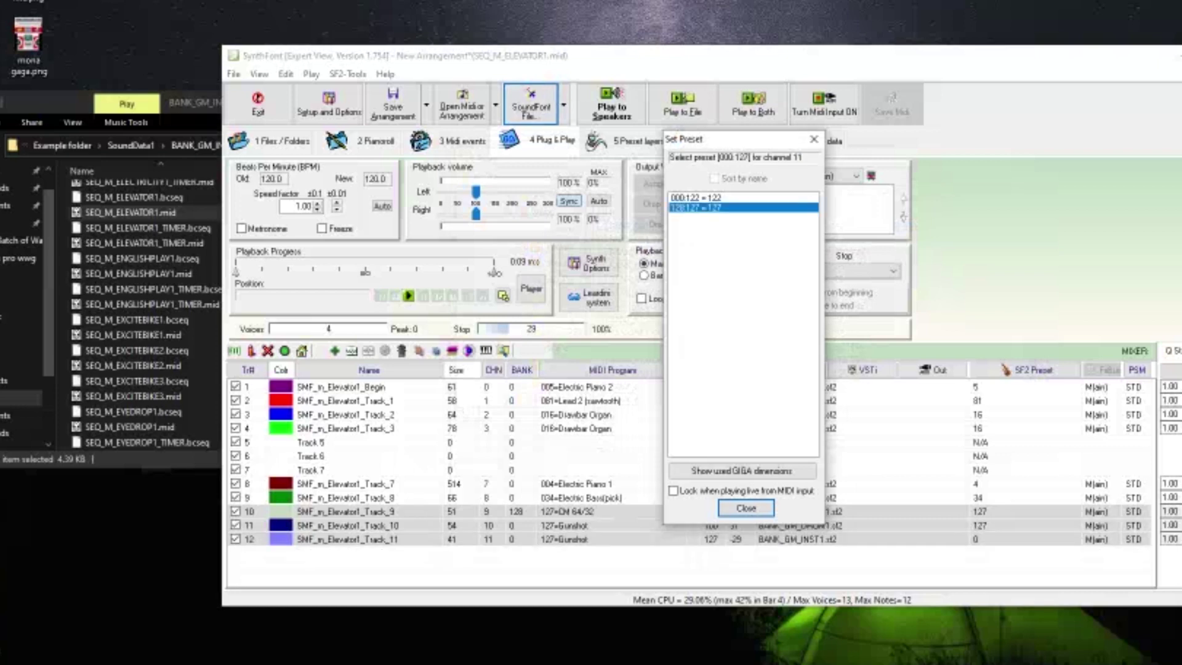
{"action": "key", "text": "Return"}
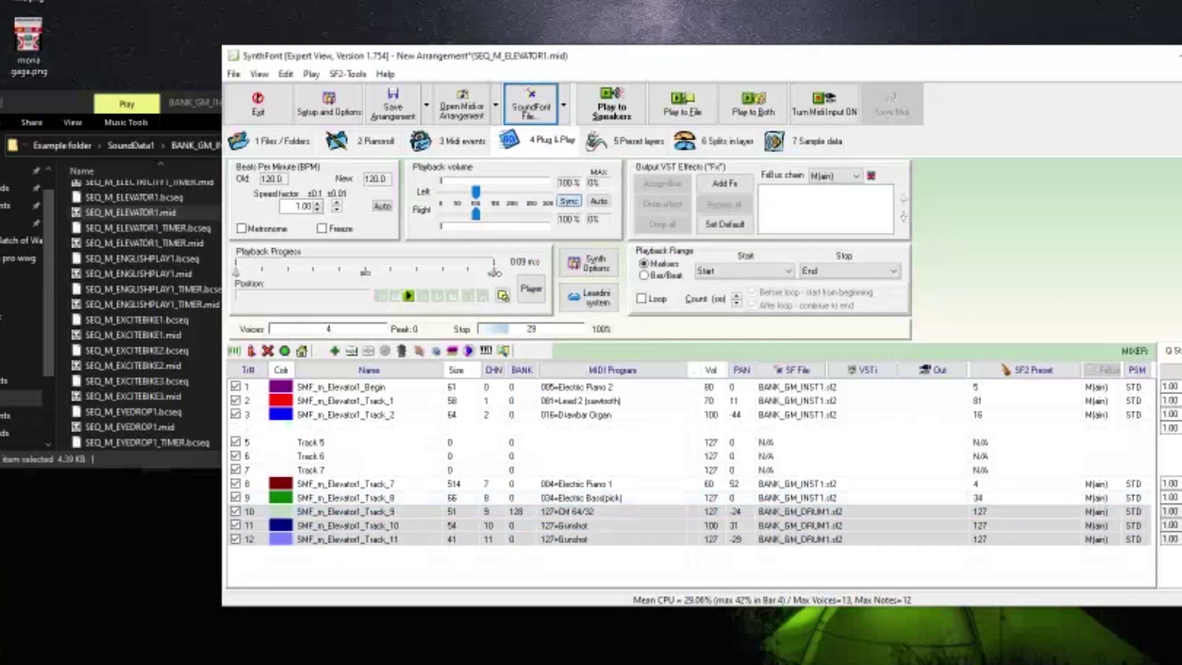
{"action": "left_click", "coordinate": [612, 101]}
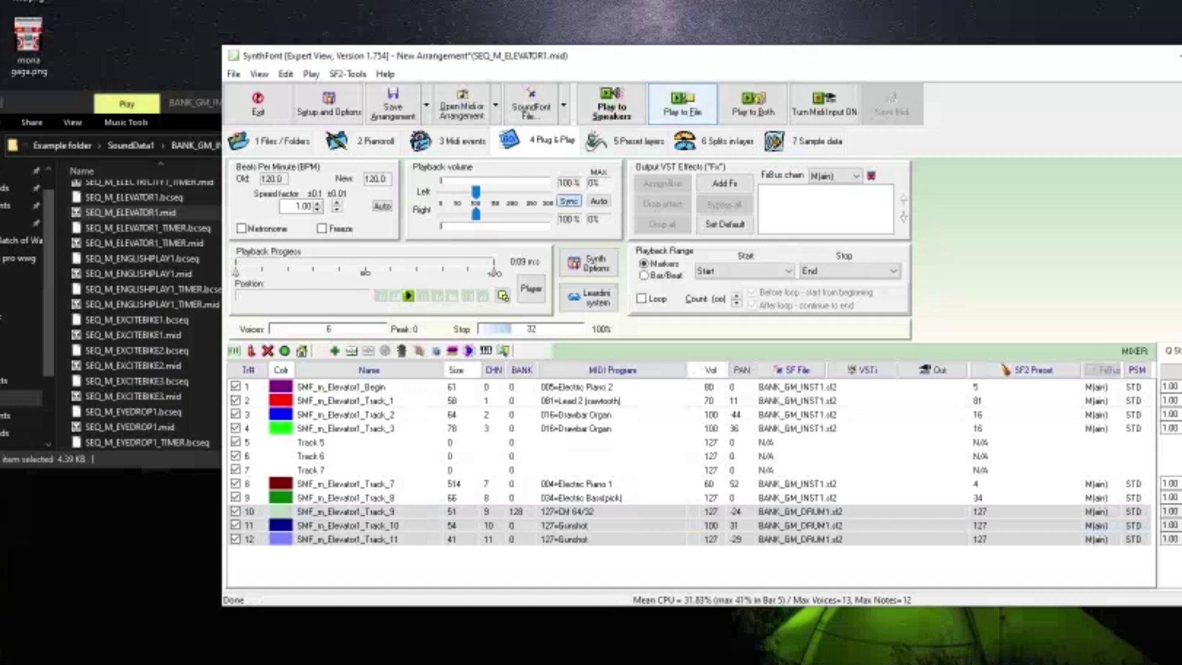
Render the song to SEQ_M_ELEVATOR1.wav as 16-bit WAV in BANK_GM_INST1.
{"action": "left_click", "coordinate": [682, 103]}
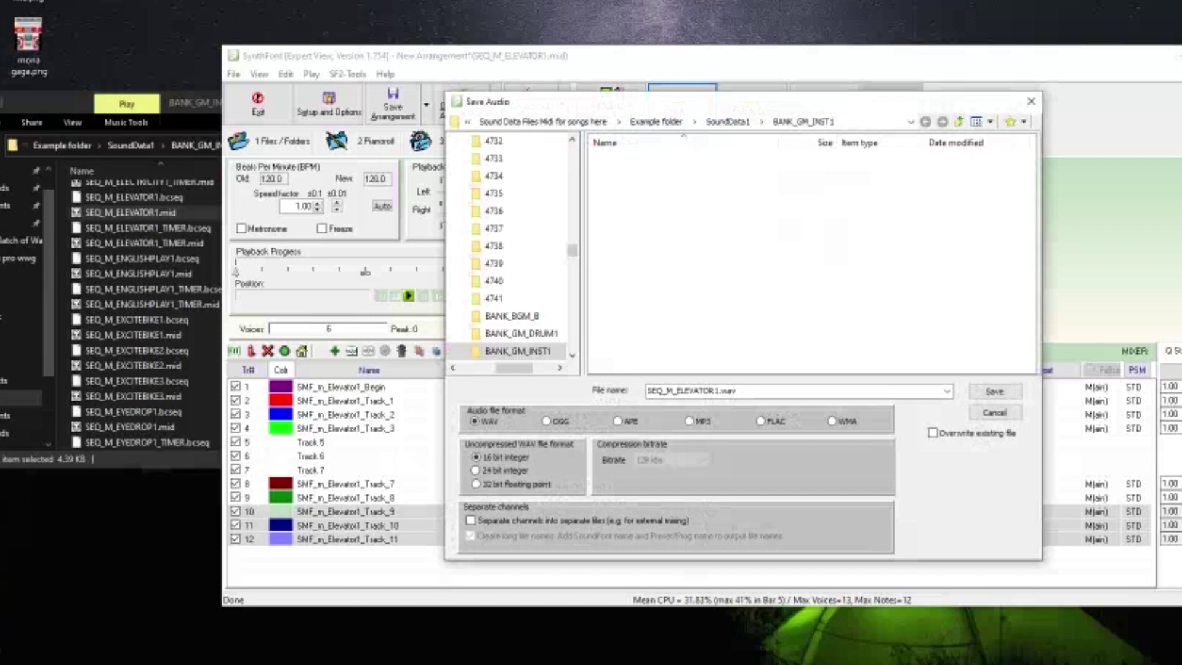
{"action": "key", "text": "Return"}
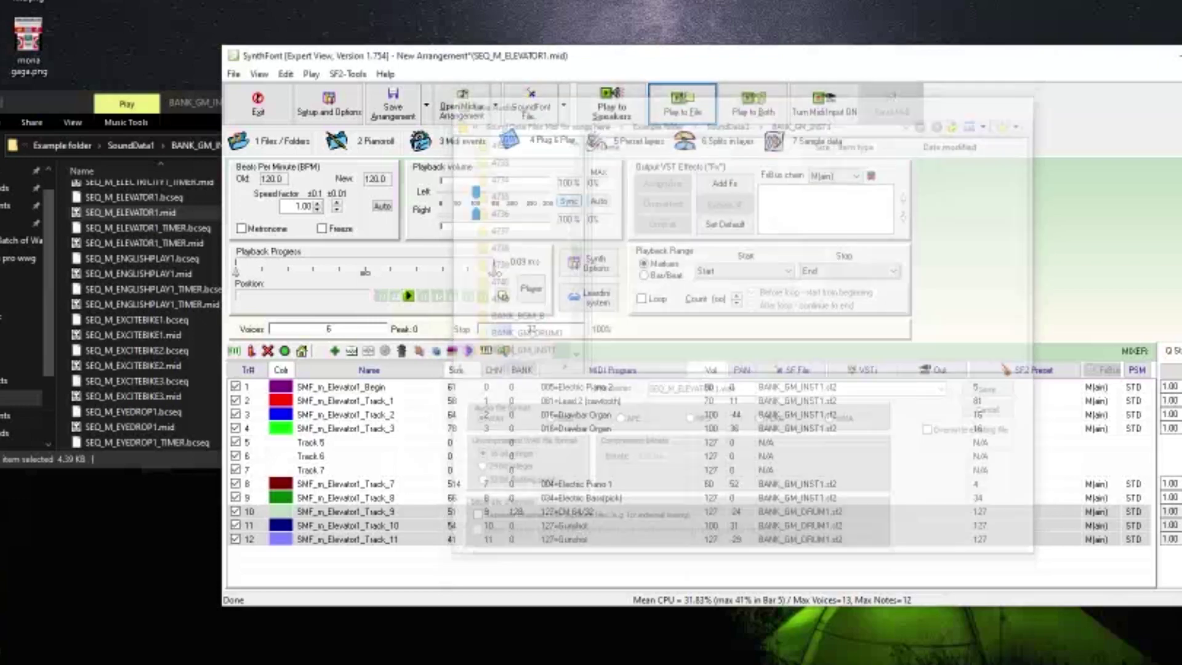